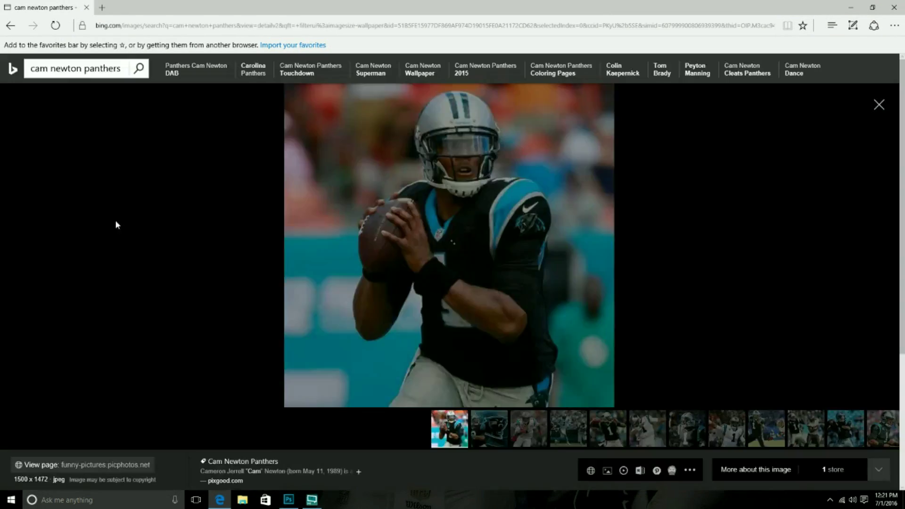
Step: Save the enlarged Cam Newton Panthers photo from Bing, replacing the existing file
right_click(461, 224)
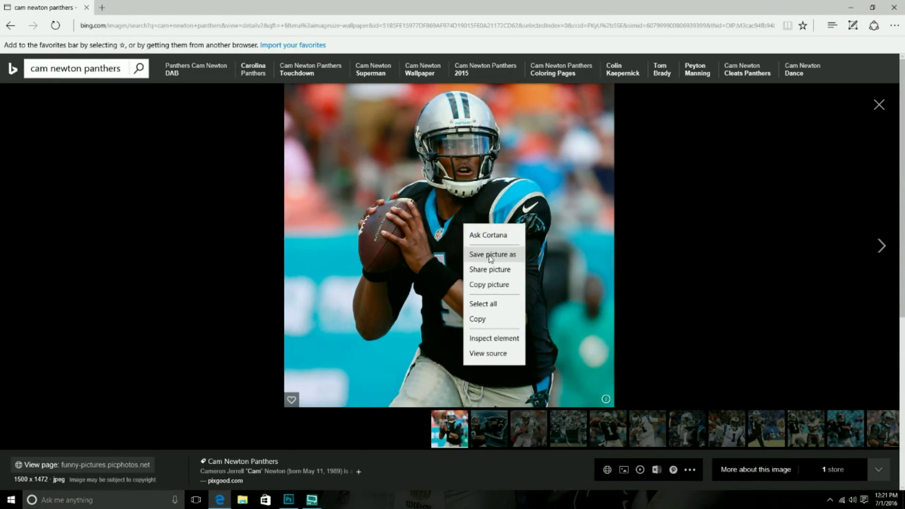
left_click(487, 255)
left_click(371, 241)
left_click(522, 254)
Step: Open the saved Cam Newton photo and paste the cut-out player into the corners.png poster
left_click(289, 500)
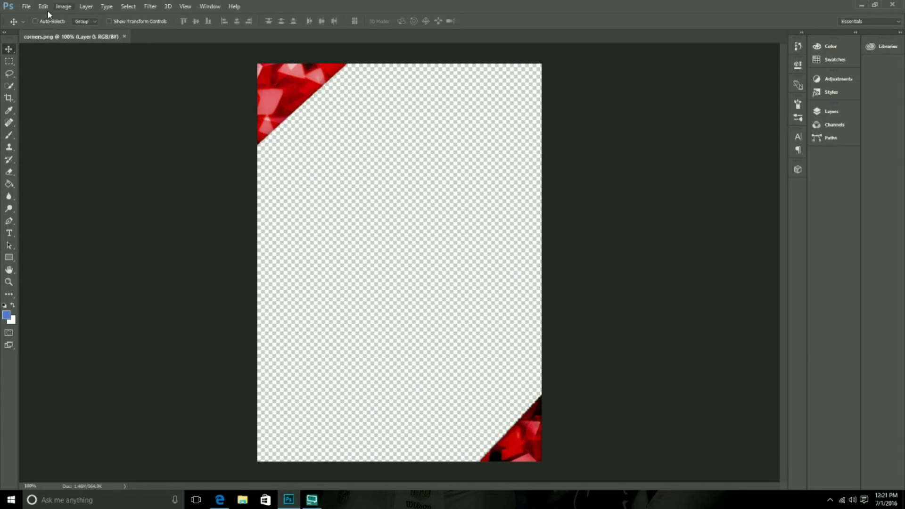
left_click(27, 7)
left_click(29, 27)
double_click(411, 106)
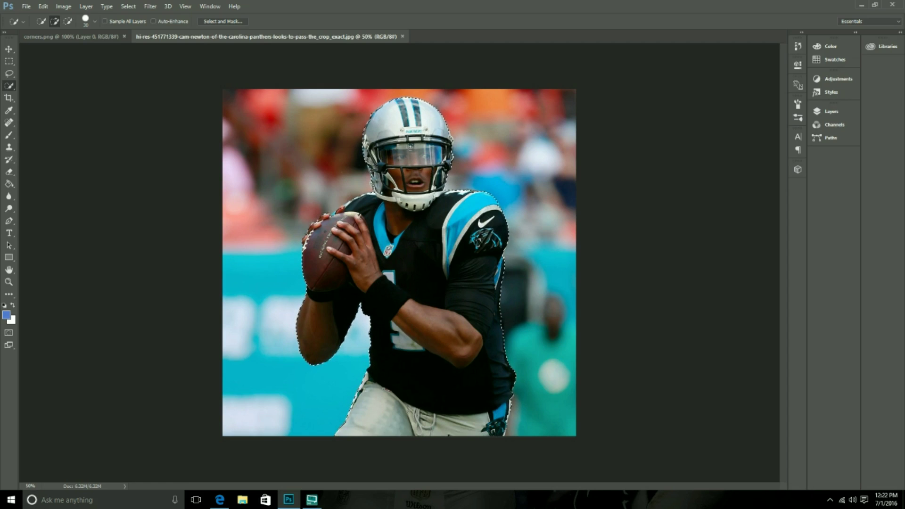
left_click(71, 36)
key("ctrl+v")
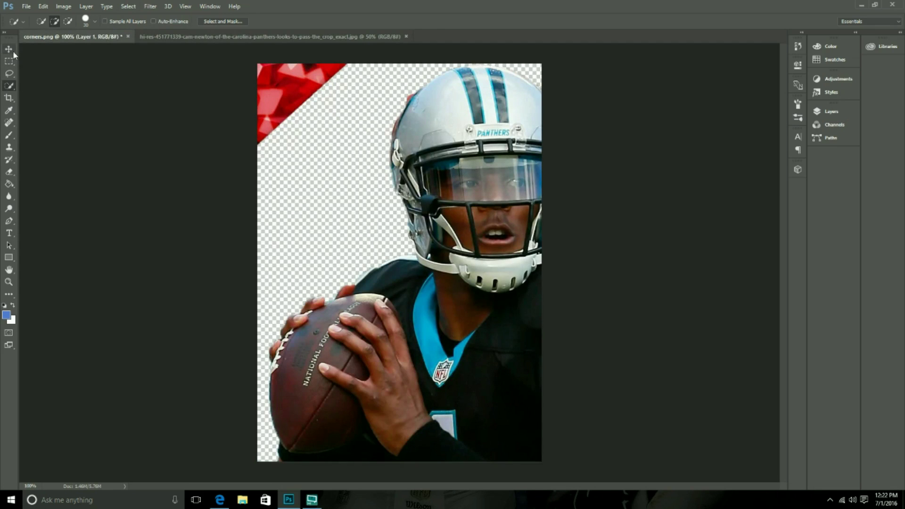
Step: Move and scale the quarterback between the red corners, then expand the Layers panel column
left_click(9, 49)
left_click_drag(338, 157, 269, 176)
left_click(37, 7)
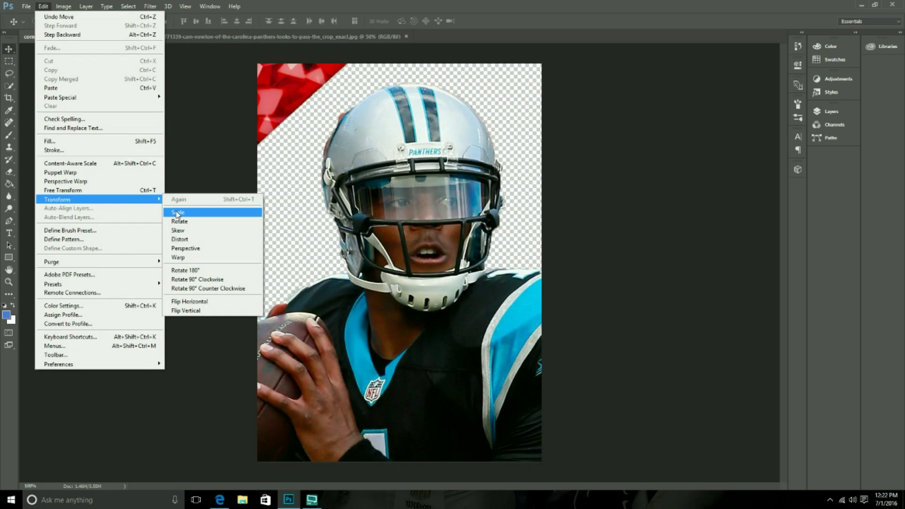
left_click(182, 212)
mouse_move(187, 85)
left_mouse_down()
mouse_move(438, 334)
mouse_move(497, 127)
left_mouse_up()
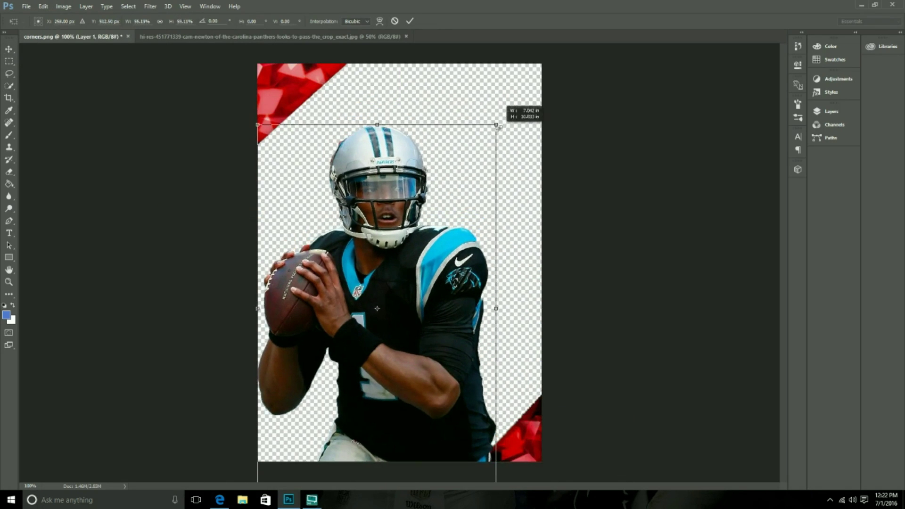
left_click_drag(406, 306, 469, 235)
left_click_drag(528, 96, 535, 70)
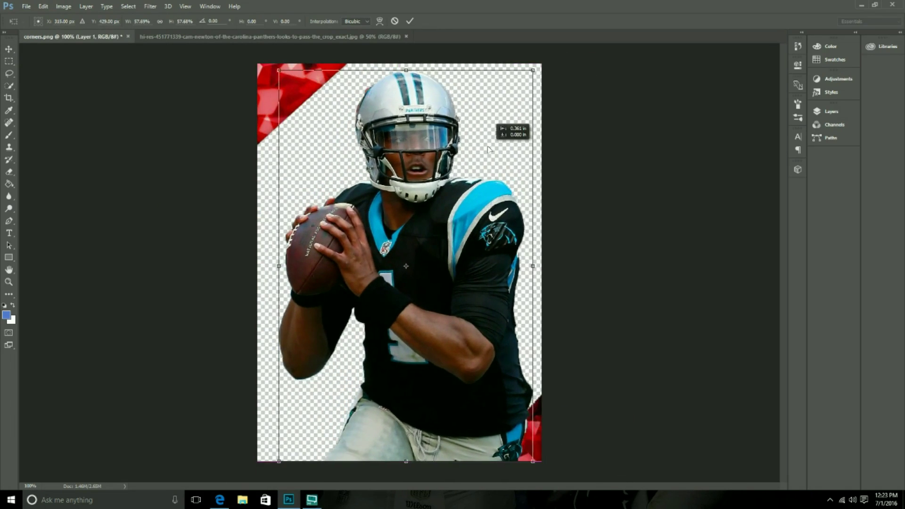
left_click(409, 21)
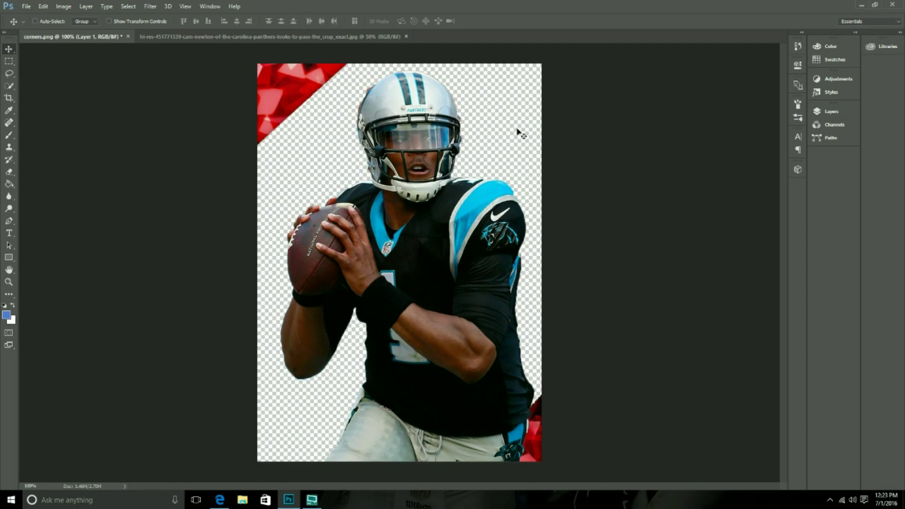
left_click(802, 33)
left_click(857, 36)
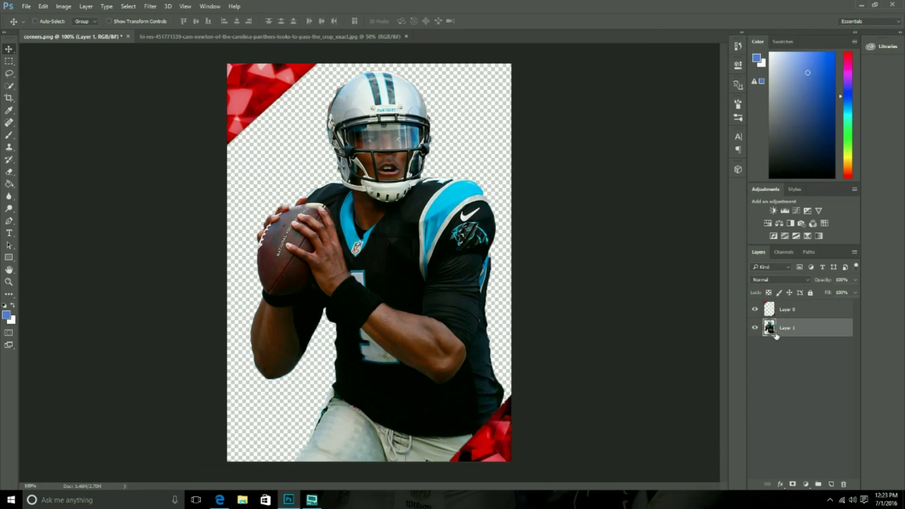
Step: Search Bing for 'dark blue texture background' and browse the image results
key("alt+Tab")
left_click(253, 23)
type("dark blue te")
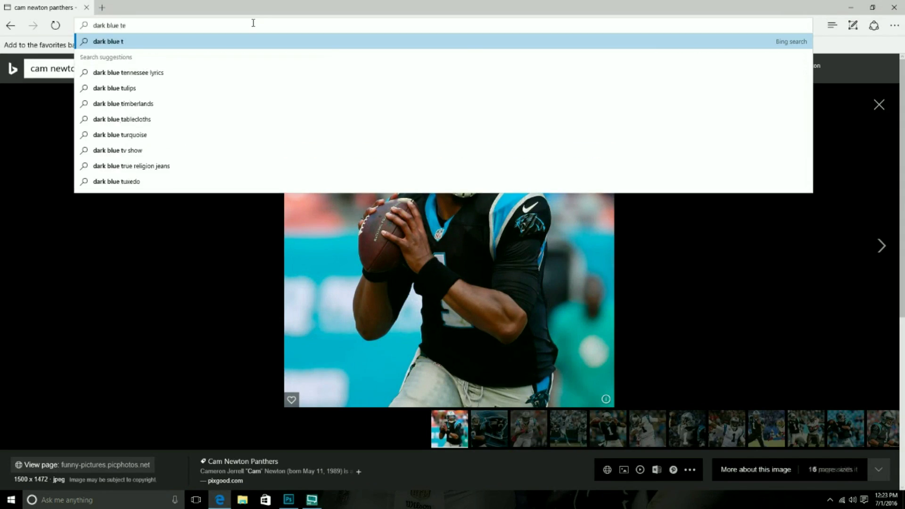
type("xture bca")
key("BackSpace")
key("BackSpace")
type("ackground")
key("Return")
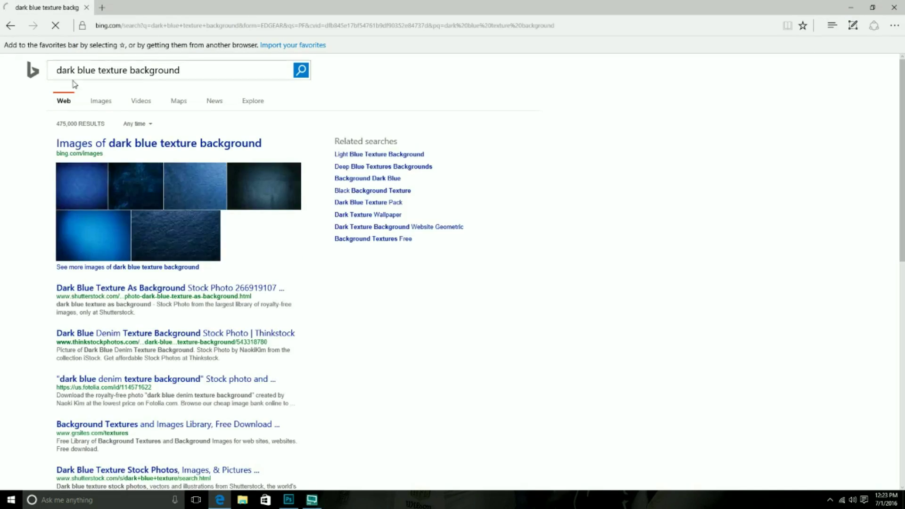
scroll(410, 131, "down", 5)
scroll(360, 196, "down", 5)
scroll(390, 224, "down", 5)
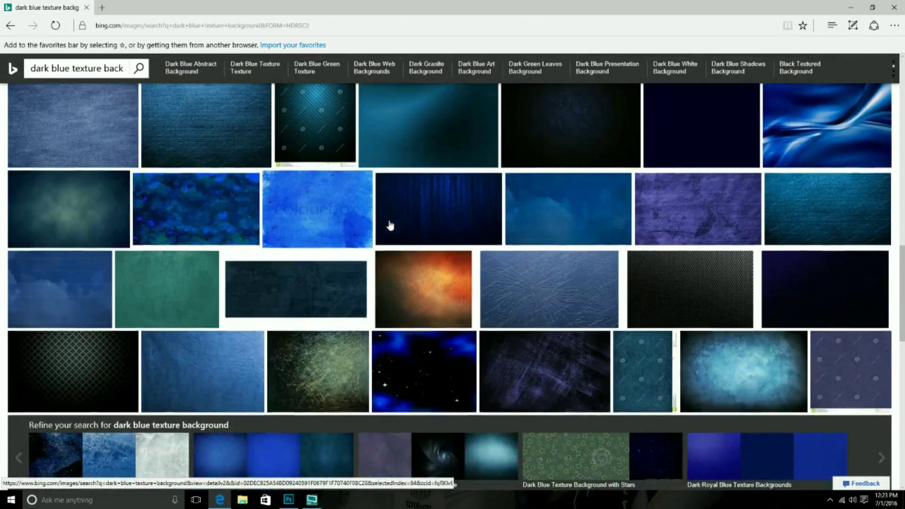
scroll(370, 234, "down", 5)
scroll(370, 235, "up", 10)
scroll(363, 235, "up", 10)
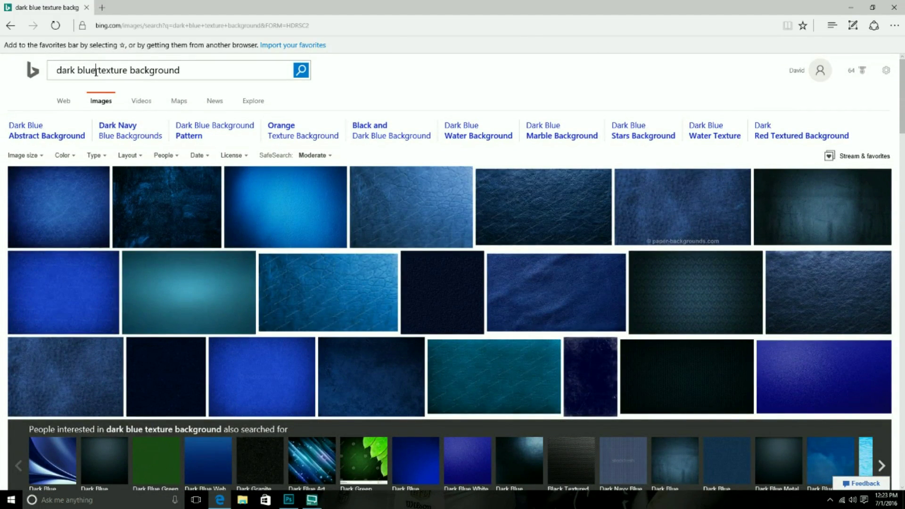
Step: Search for dark blue light texture backgrounds and save the blue abstract swirl image
key("Return")
scroll(439, 208, "down", 5)
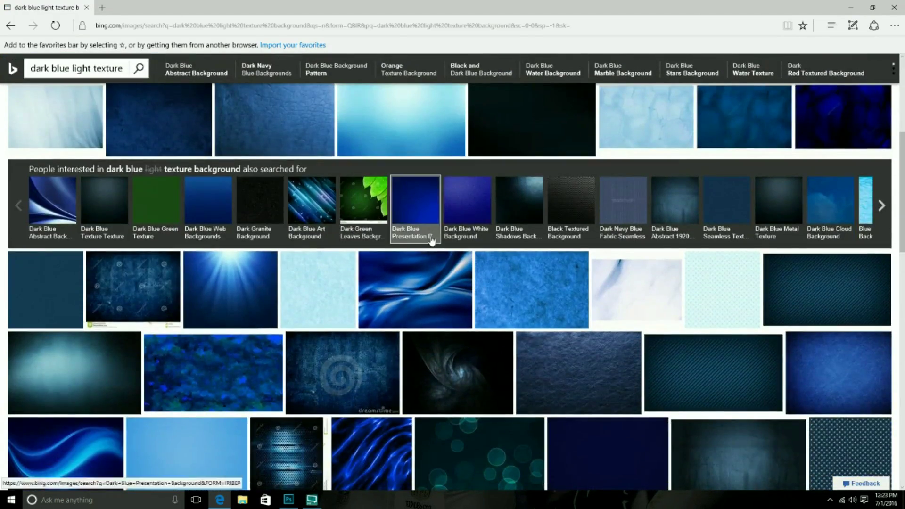
left_click(438, 209)
right_click(417, 215)
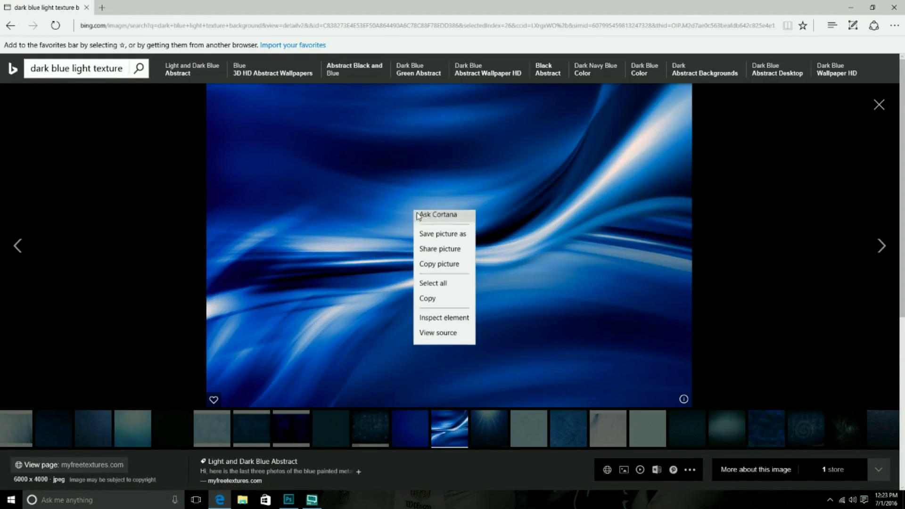
left_click(436, 236)
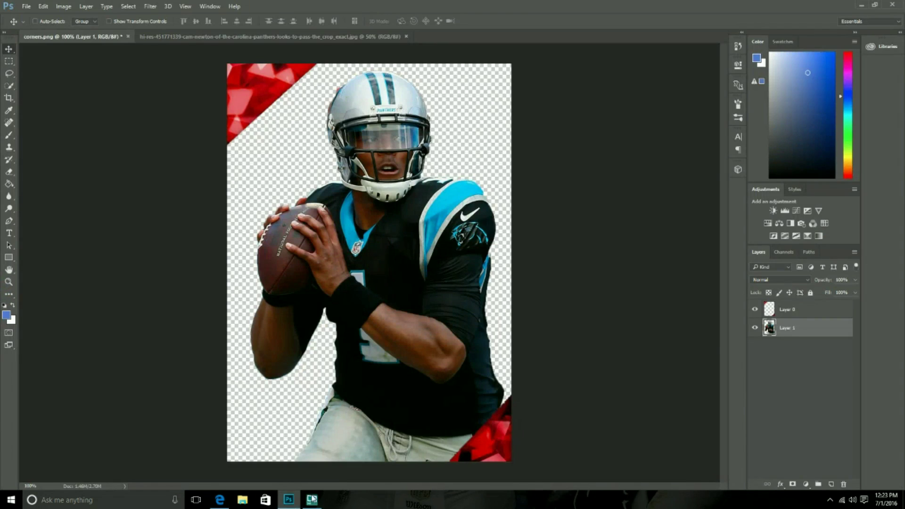
left_click(26, 6)
Step: Open the saved blue texture, select all of it, and paste it into the poster
left_click(22, 23)
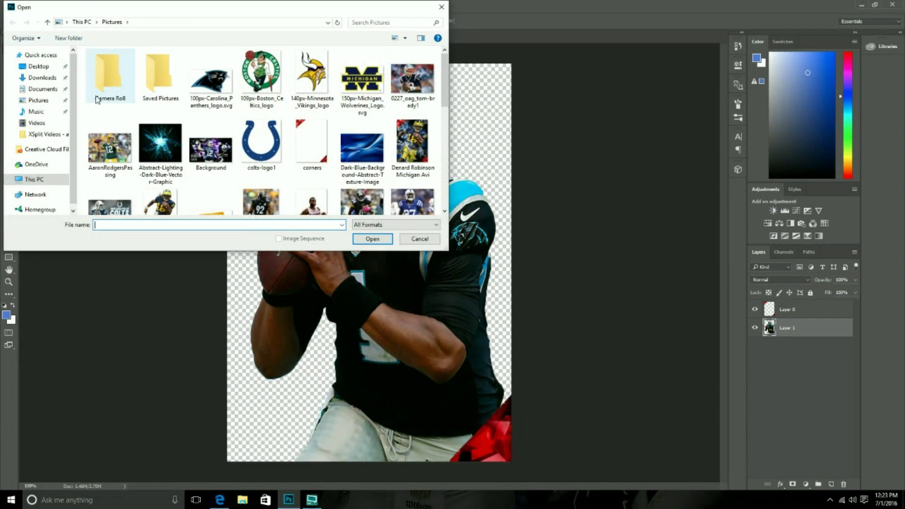
double_click(110, 75)
key("m")
left_click_drag(134, 107, 606, 421)
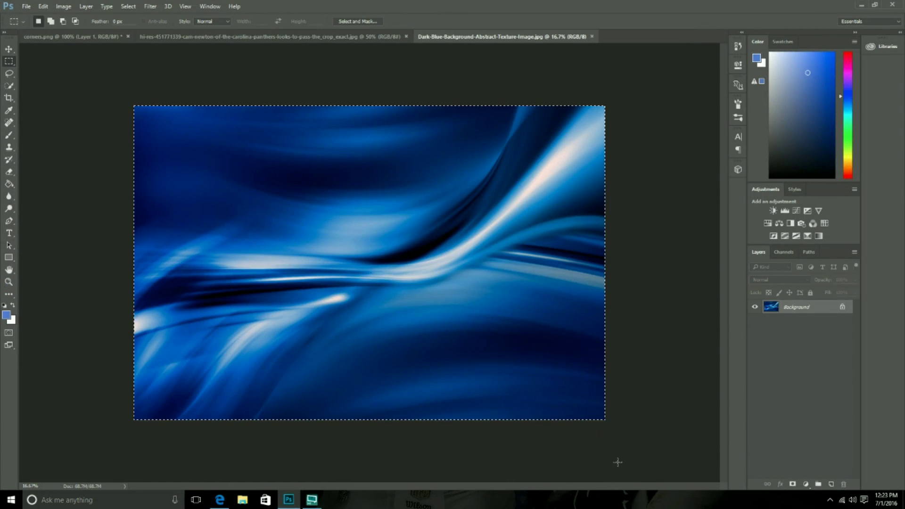
left_click(71, 36)
key("ctrl+v")
Step: Move and scale the pasted blue background layer over the poster
left_click(43, 6)
mouse_move(57, 199)
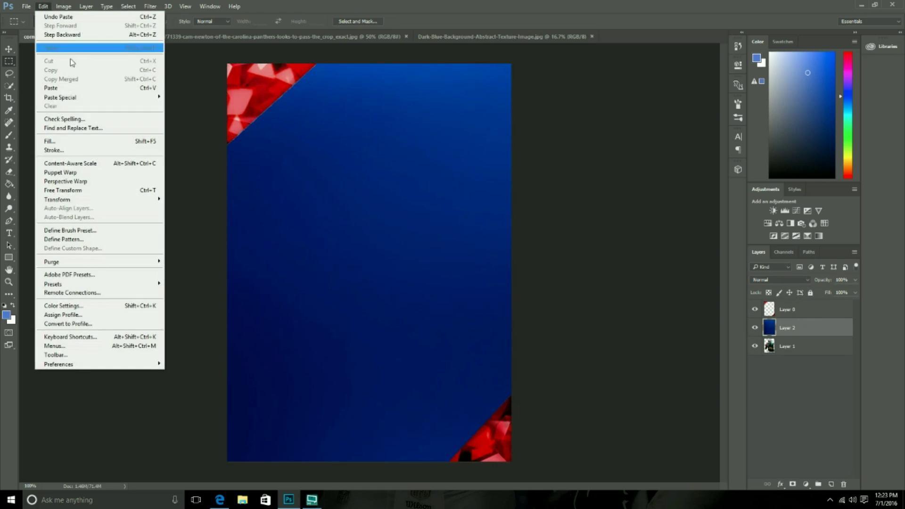
left_click(175, 203)
key("v")
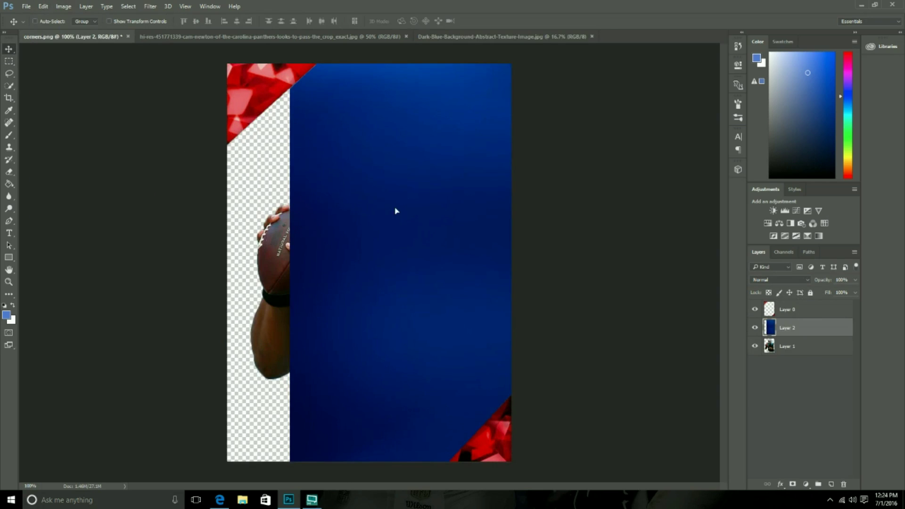
mouse_move(396, 210)
left_mouse_down()
mouse_move(350, 155)
mouse_move(391, 148)
left_mouse_up()
left_click(43, 6)
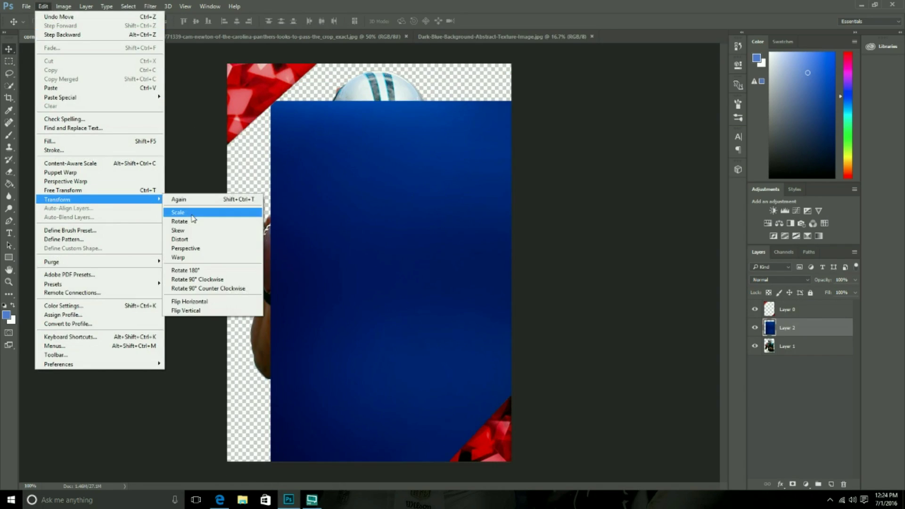
left_click(182, 210)
mouse_move(312, 180)
left_mouse_down()
mouse_move(452, 275)
mouse_move(563, 263)
left_mouse_up()
left_click_drag(672, 375, 252, 86)
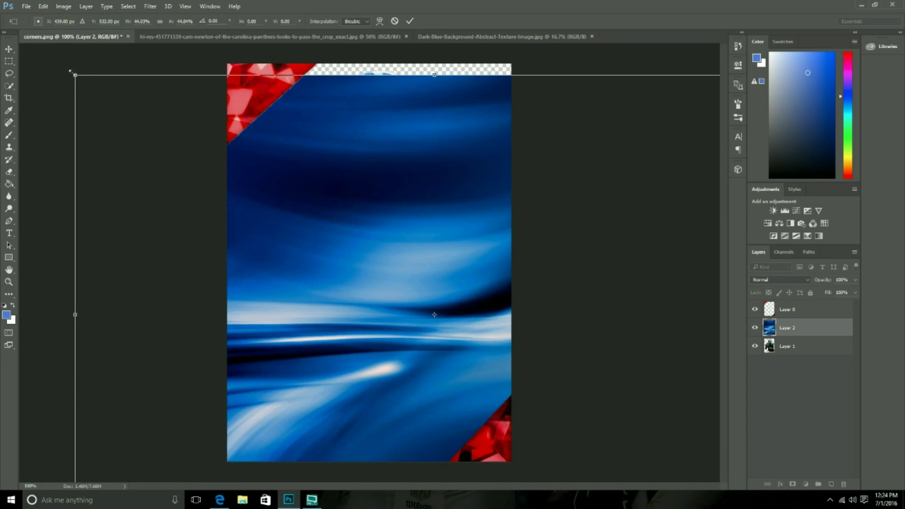
mouse_move(71, 72)
left_mouse_down()
mouse_move(324, 192)
mouse_move(419, 185)
left_mouse_up()
Step: Rotate the blue background 90° clockwise, fit it to the poster, and place it behind the quarterback
left_click(42, 6)
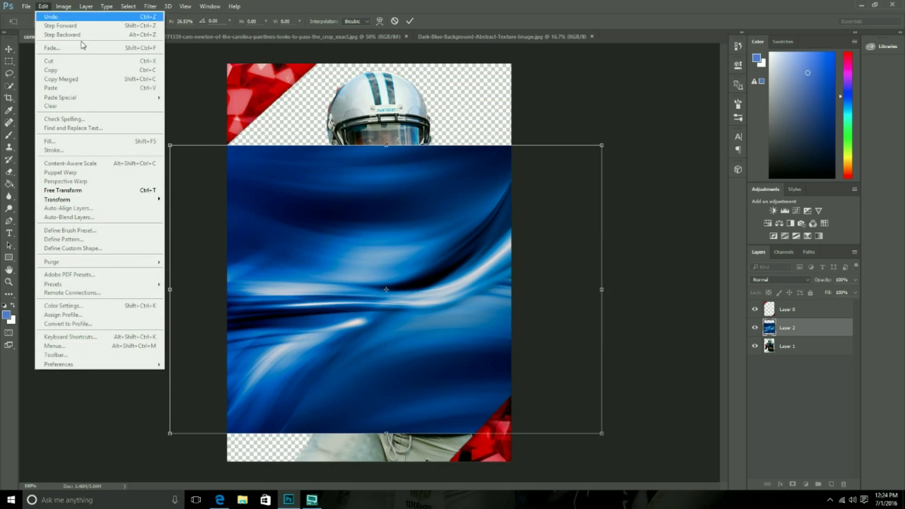
left_click(188, 279)
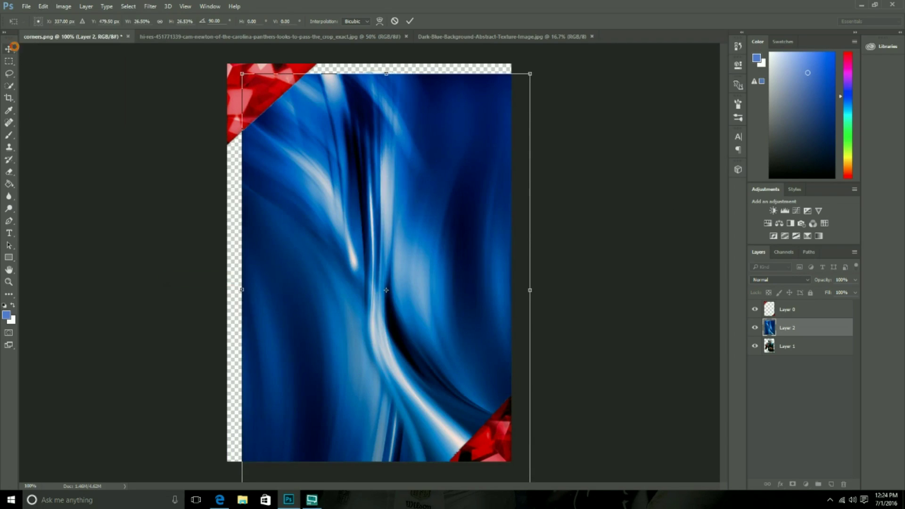
left_click(14, 47)
left_click(420, 193)
left_click_drag(467, 189, 452, 187)
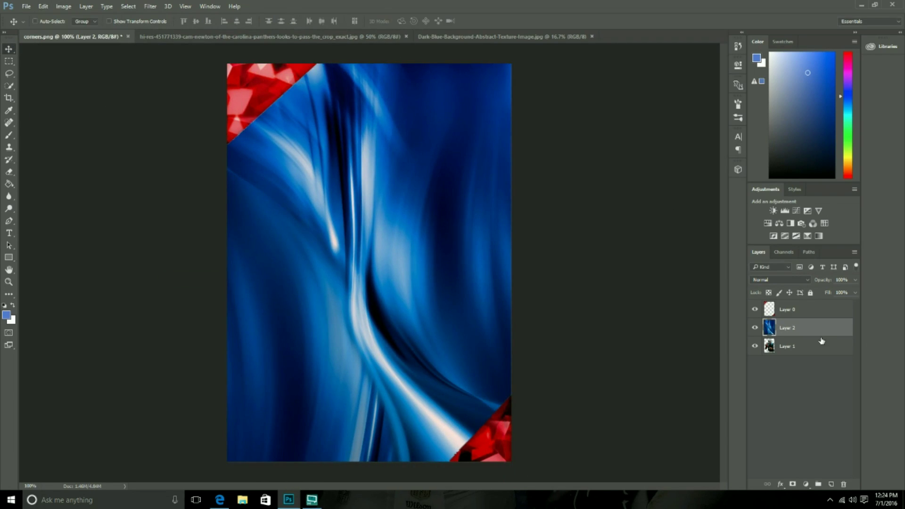
left_click_drag(822, 341, 818, 333)
left_click(802, 328)
left_click(9, 172)
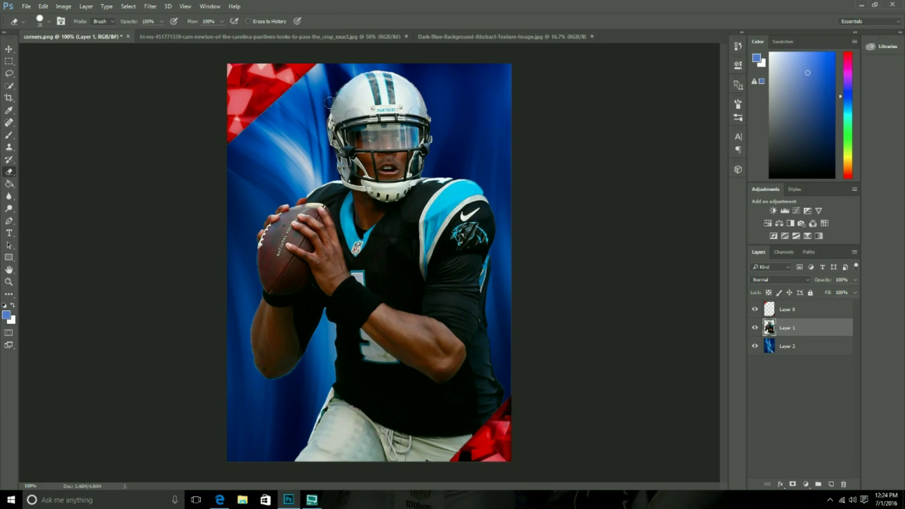
left_click(150, 6)
mouse_move(164, 204)
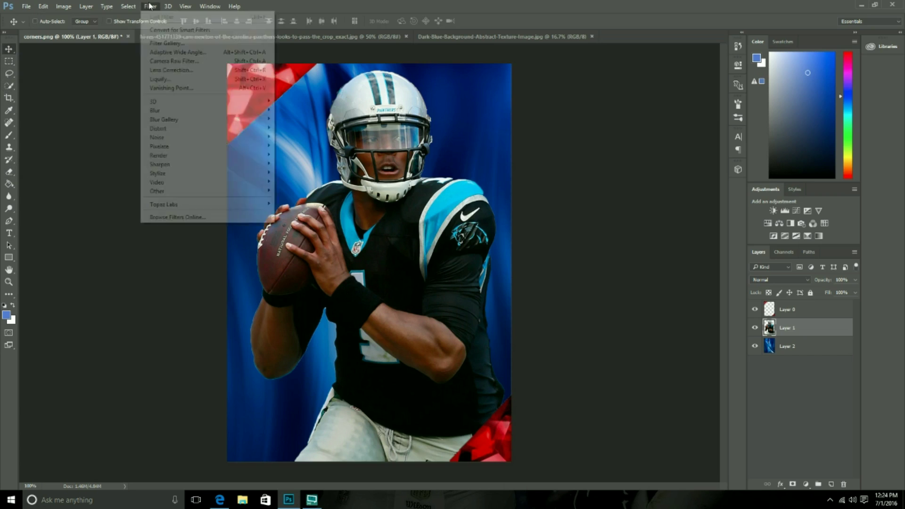
Step: Apply Topaz DeNoise's JPEG - strongest preset to the quarterback and raise the overall strength
left_click(302, 249)
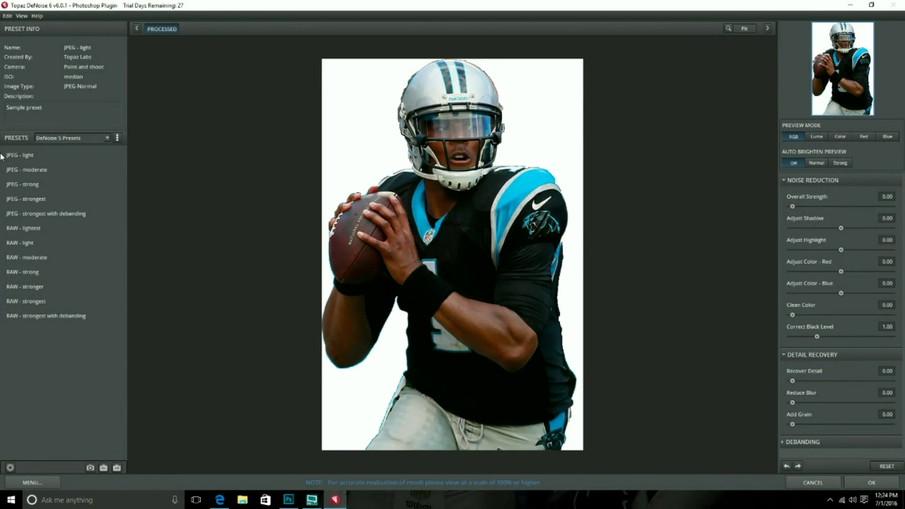
left_click(26, 198)
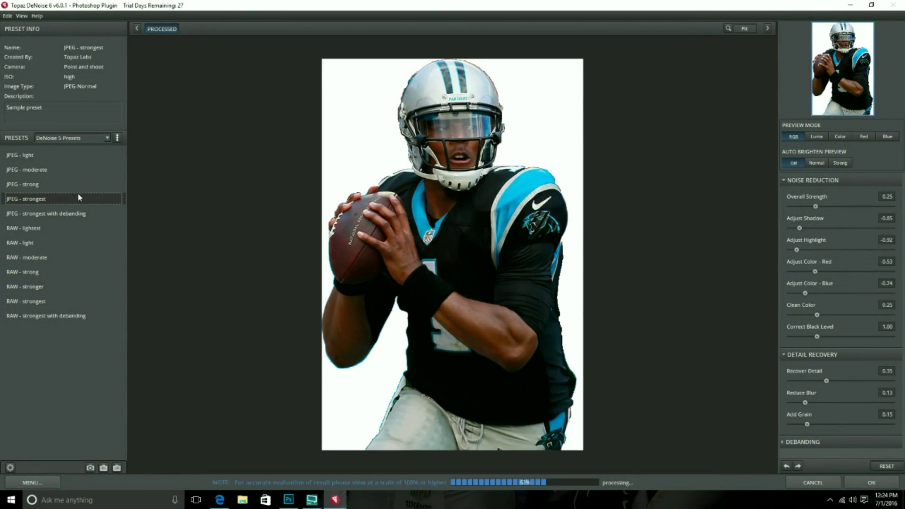
mouse_move(816, 207)
left_mouse_down()
mouse_move(832, 207)
mouse_move(812, 228)
left_mouse_up()
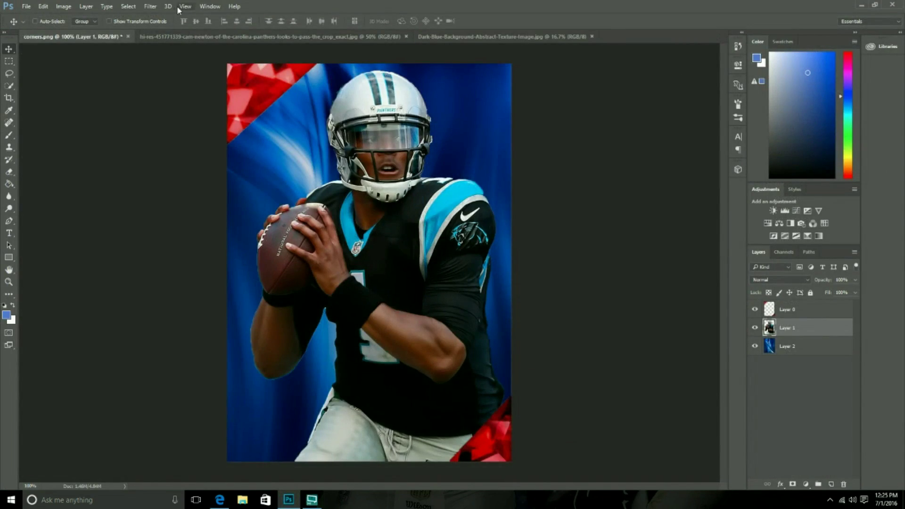
Step: Launch Topaz Adjust 5 on the quarterback and apply the Spicify preset from the Adjust 4 list
left_click(150, 6)
mouse_move(164, 204)
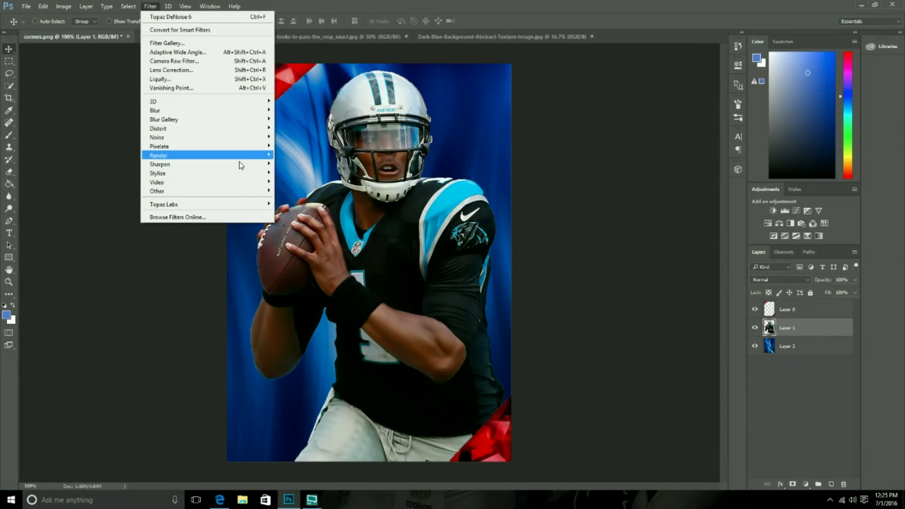
left_click(293, 204)
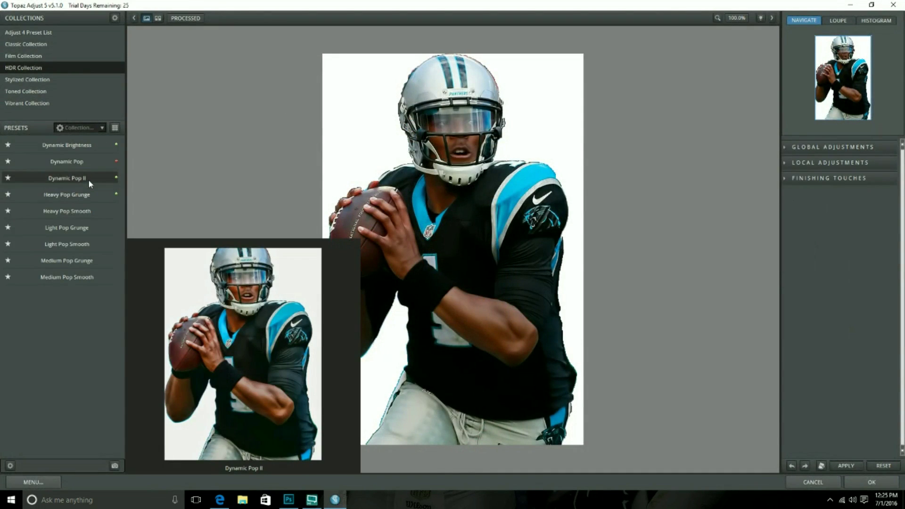
left_click(99, 179)
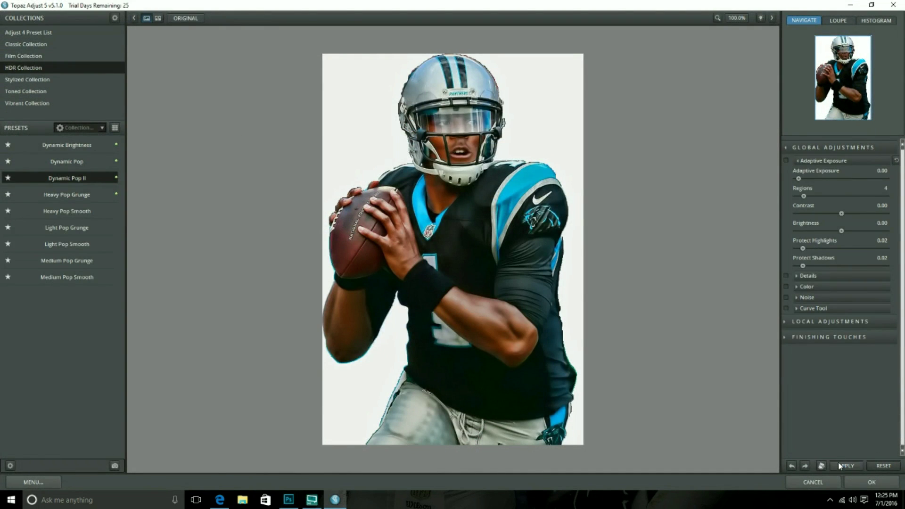
left_click(28, 32)
scroll(89, 368, "down", 5)
left_click(88, 431)
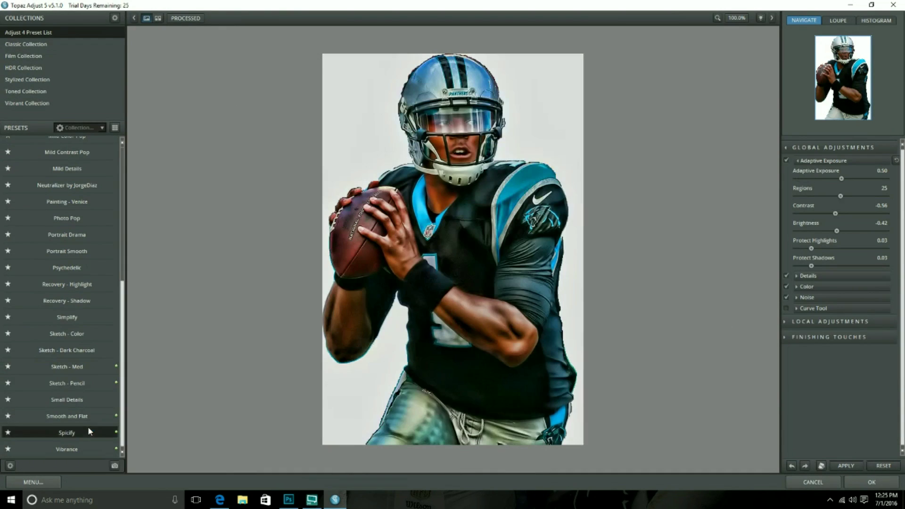
Step: Review the Details and Noise settings, then accept the Spicify effect back into Photoshop
left_click(819, 277)
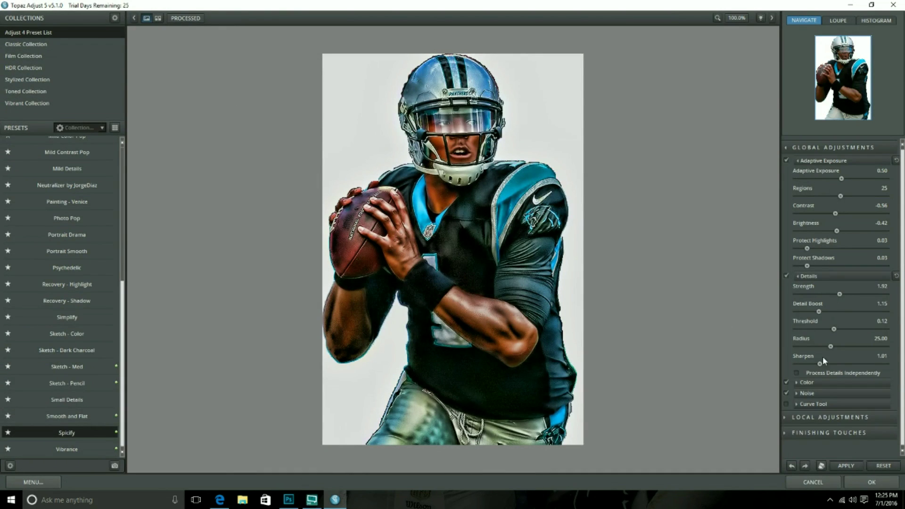
left_click(826, 394)
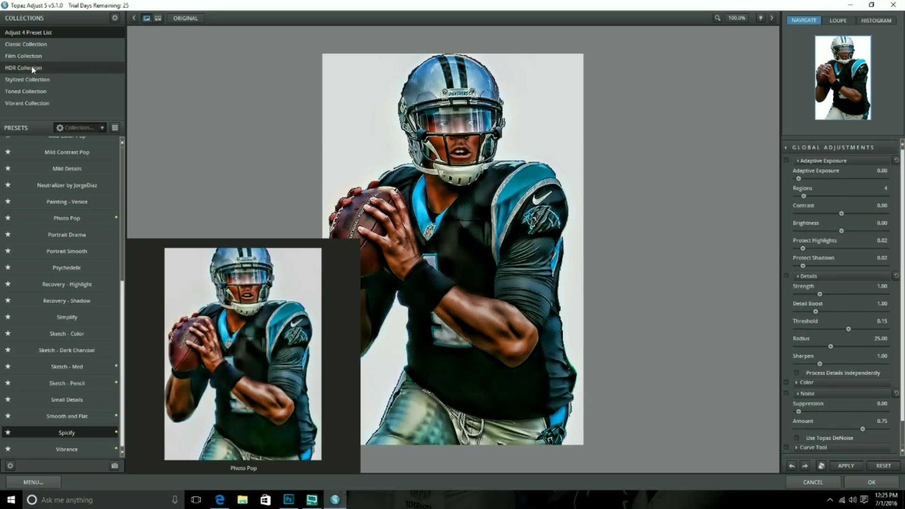
left_click(31, 68)
left_click(28, 32)
scroll(62, 298, "down", 3)
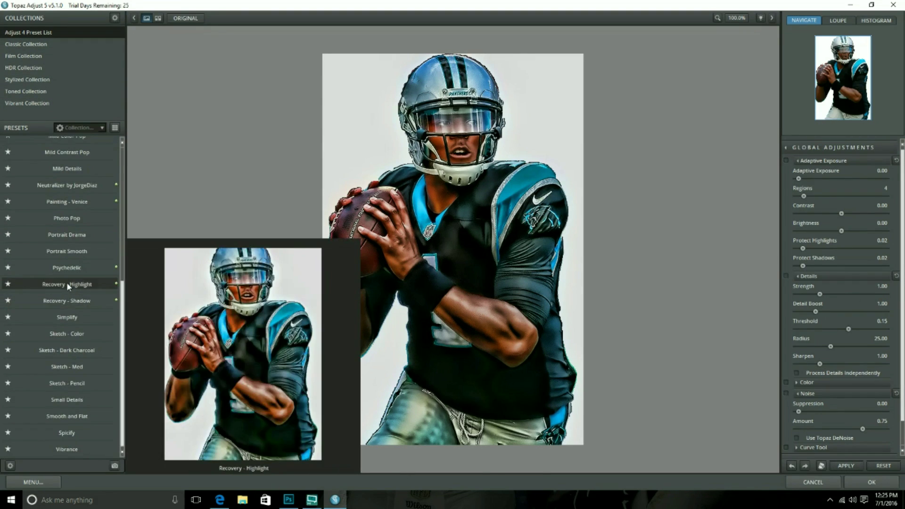
left_click(853, 479)
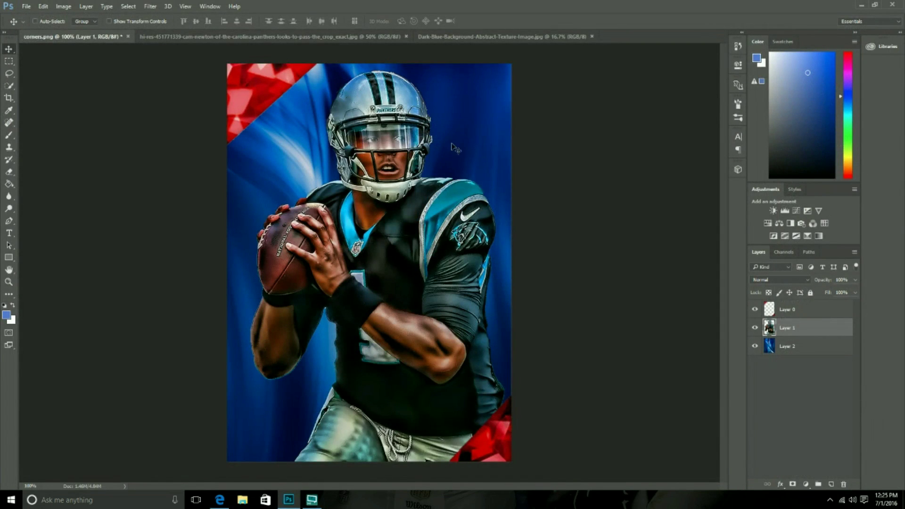
left_click(220, 499)
Step: Search Bing Images for 'panthers logo png' and preview a Carolina Panthers logo
left_click(165, 25)
type("panth")
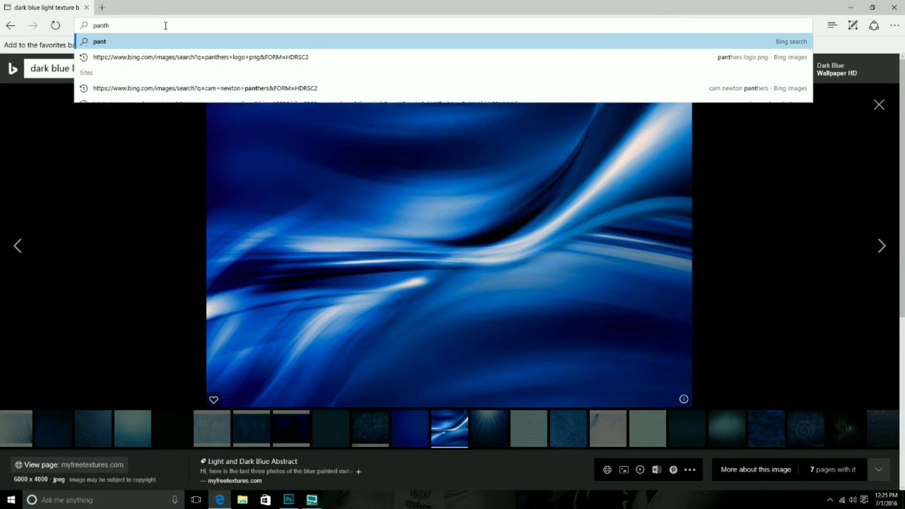
type("ers logo png")
key("Return")
left_click(101, 99)
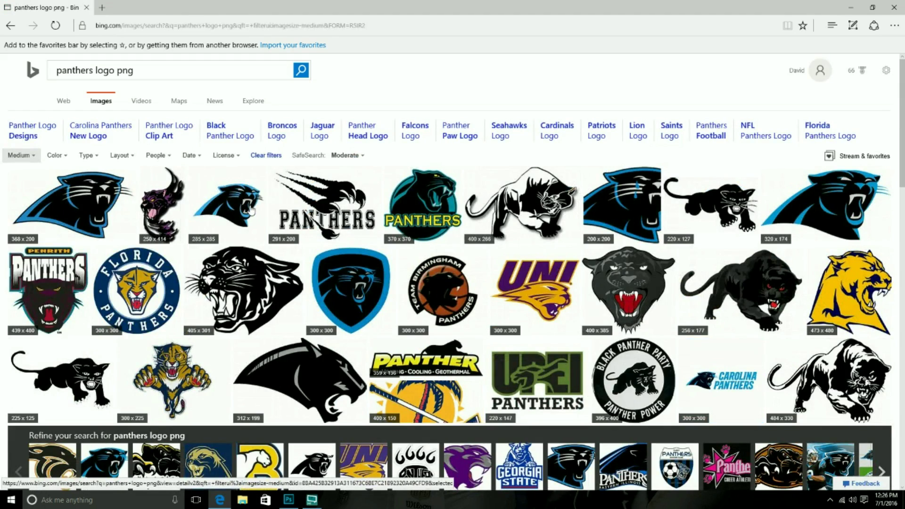
left_click(143, 203)
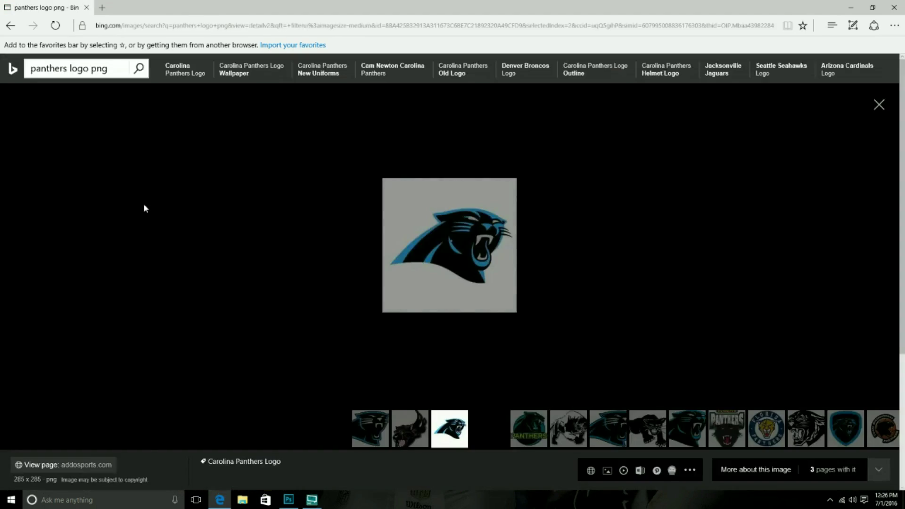
left_click(880, 104)
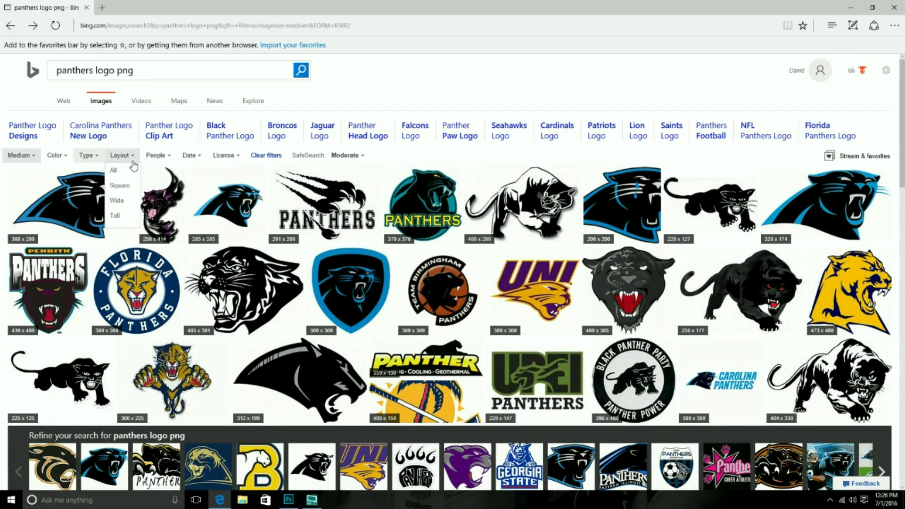
Step: Filter results to transparent images and open the chosen Carolina Panthers logo in Photoshop
mouse_move(89, 155)
left_click(108, 246)
left_click(299, 203)
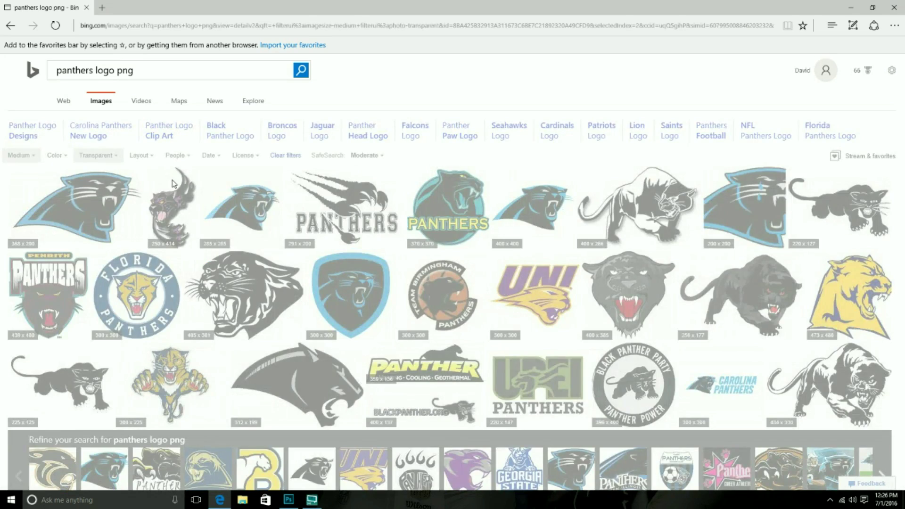
left_click(891, 132)
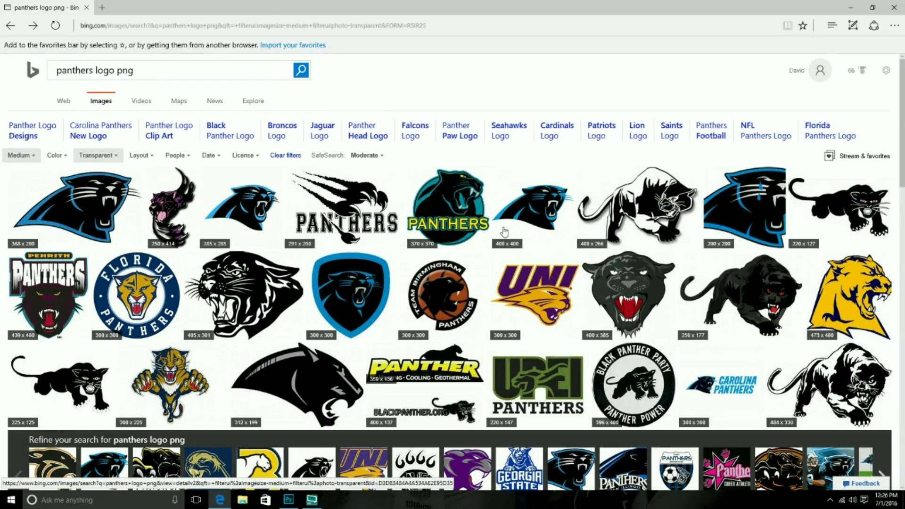
left_click(535, 203)
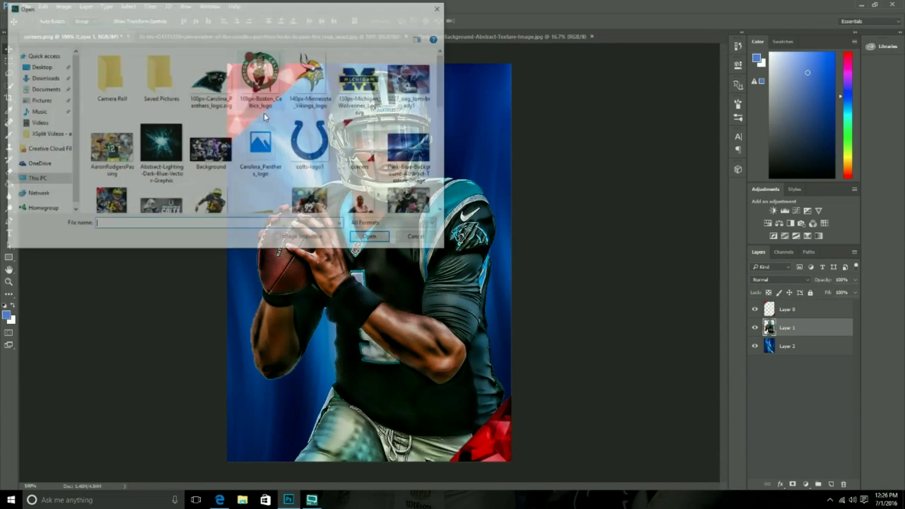
double_click(260, 146)
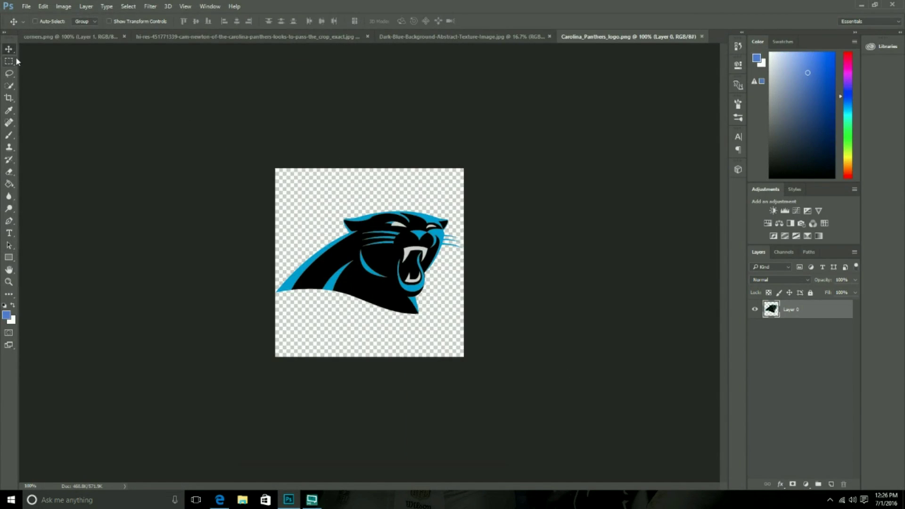
Step: Copy the whole Panthers logo and paste it into the poster document
left_click_drag(15, 56, 516, 363)
key("ctrl+c")
key("ctrl+Tab")
key("ctrl+v")
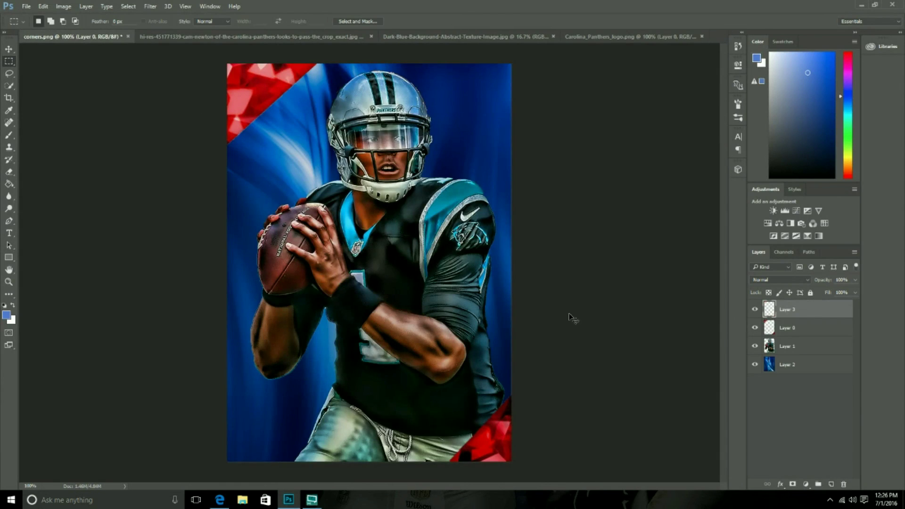
Step: Shrink the Panthers logo and move it into the poster's lower-right corner
key("v")
mouse_move(301, 204)
left_mouse_down()
mouse_move(371, 345)
mouse_move(364, 358)
mouse_move(455, 421)
left_mouse_up()
left_click(43, 6)
left_click(183, 221)
left_click(410, 20)
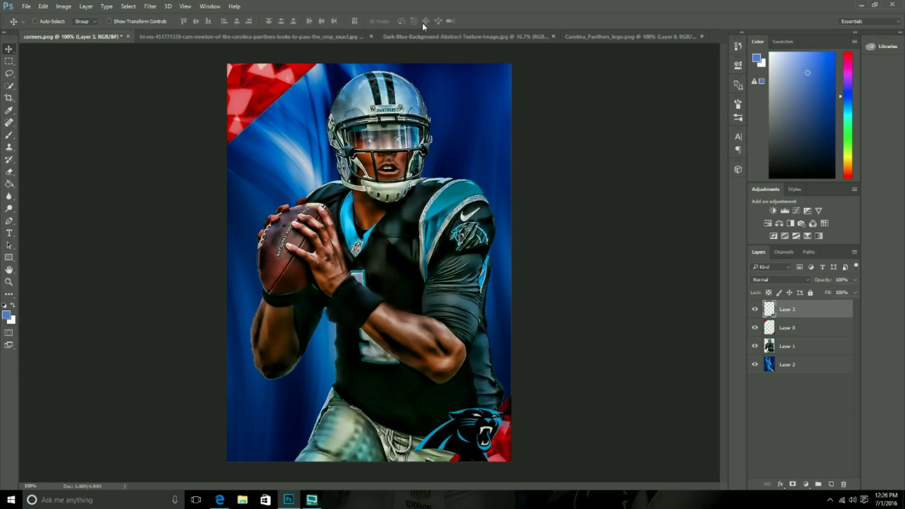
left_click(779, 346)
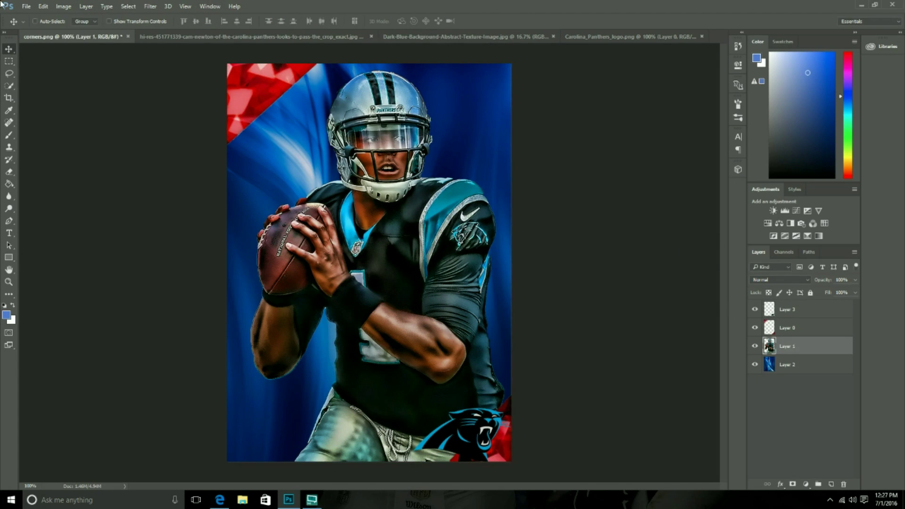
Step: Duplicate the quarterback layer and set the copy's blend mode to Soft Light
left_click(86, 6)
left_click(94, 31)
key("Return")
left_click(786, 280)
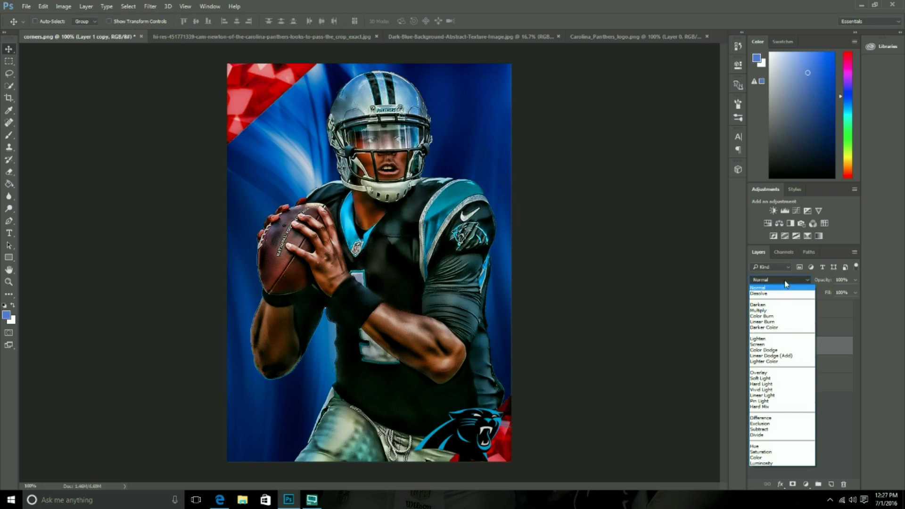
left_click(771, 378)
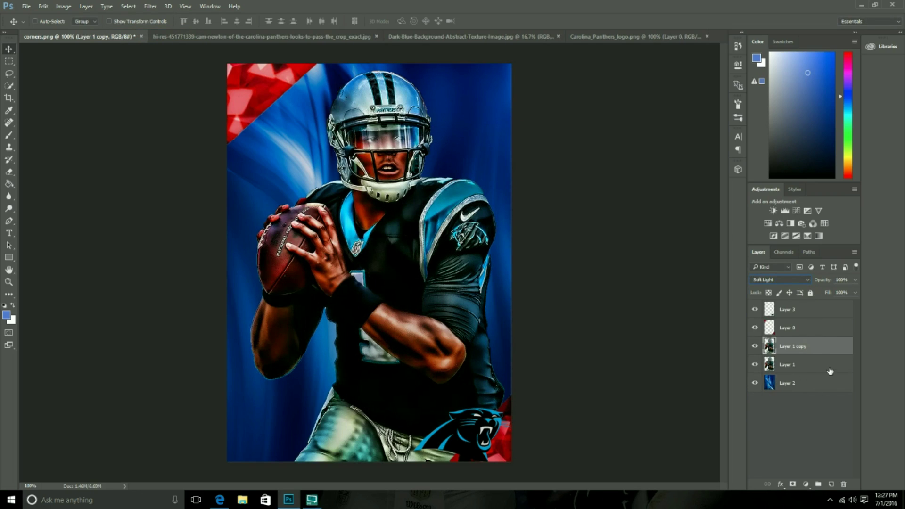
Step: Try Topaz Clarity's Landscape presets on the background layer, then cancel without changes
left_click(787, 383)
left_click(150, 6)
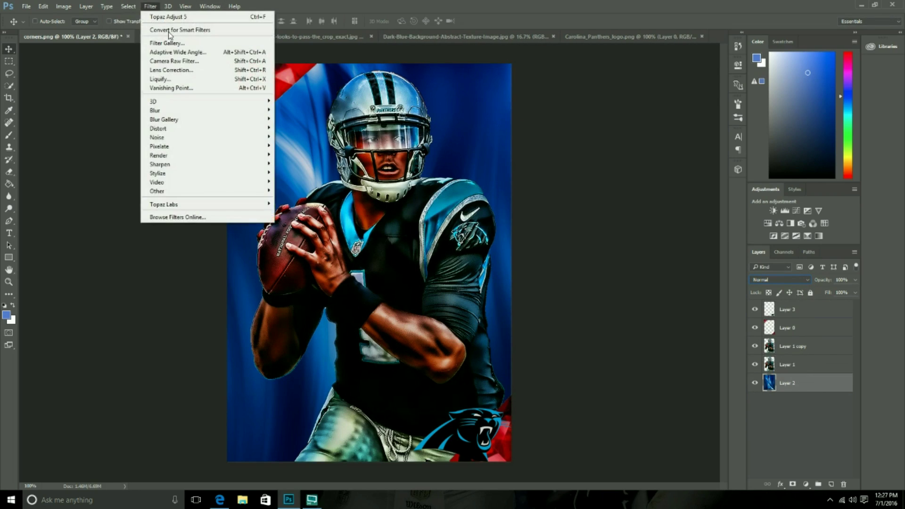
left_click(300, 221)
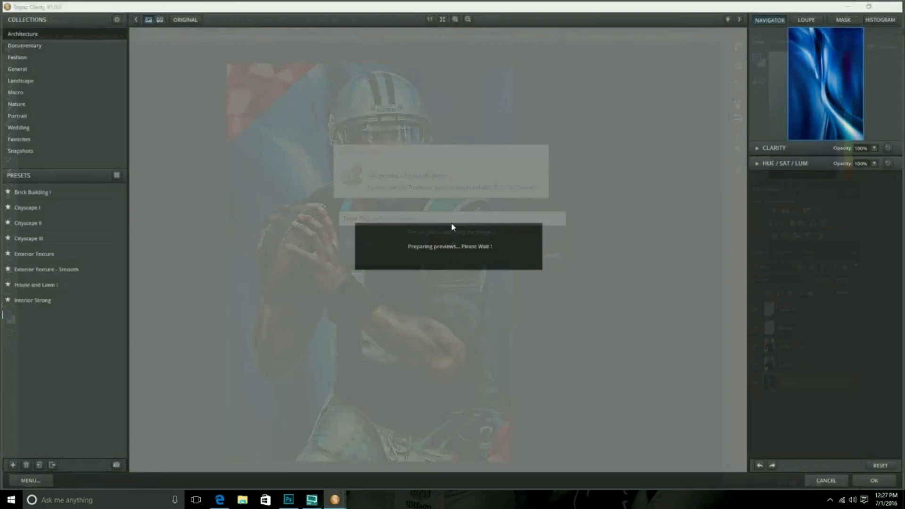
left_click(28, 79)
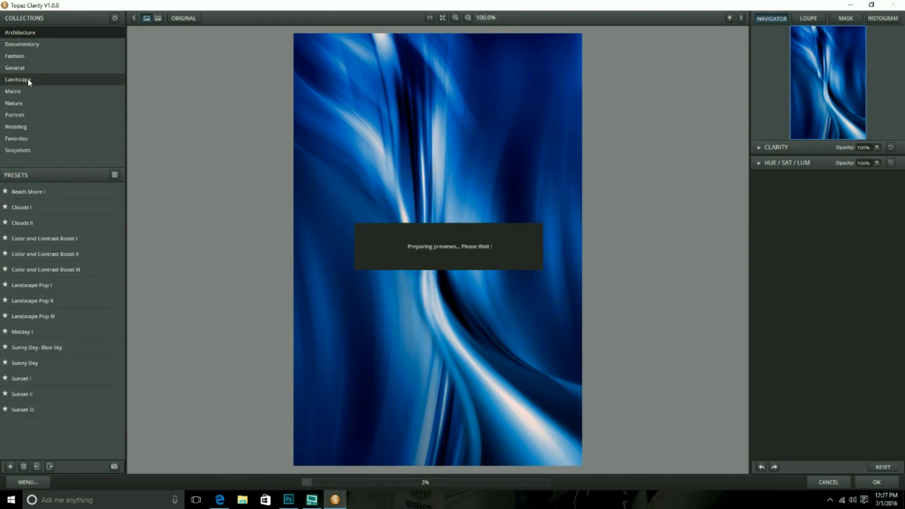
left_click(830, 483)
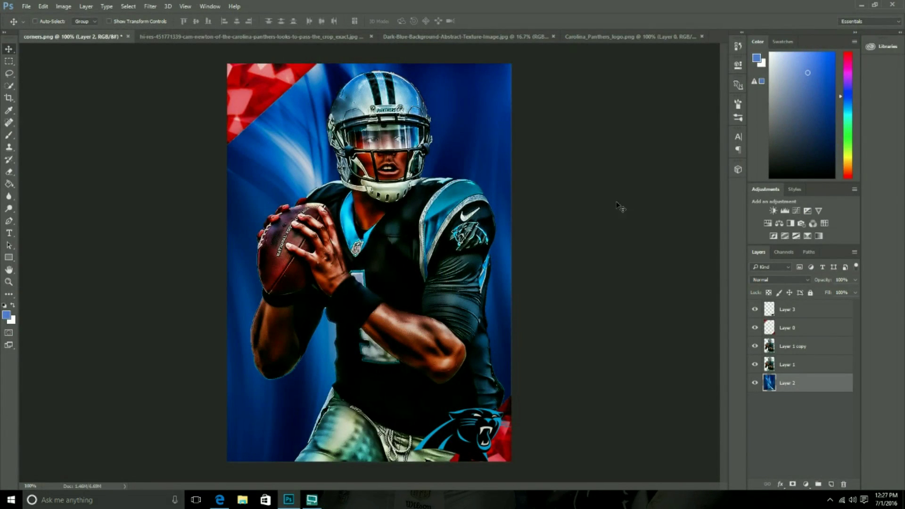
left_click(92, 6)
Step: Commit the CAM text and add a NEWTON line in a text box below it
left_click(333, 210)
key("t")
left_click_drag(227, 388, 323, 426)
type("CAM")
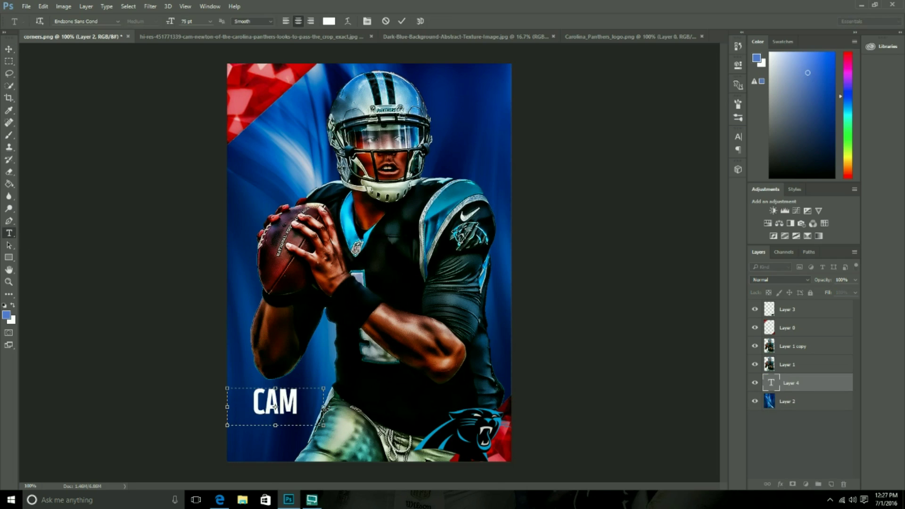
left_click(402, 21)
key("v")
mouse_move(276, 403)
left_mouse_down()
mouse_move(250, 397)
mouse_move(296, 440)
mouse_move(352, 462)
left_mouse_up()
type("t")
type("NEWTO")
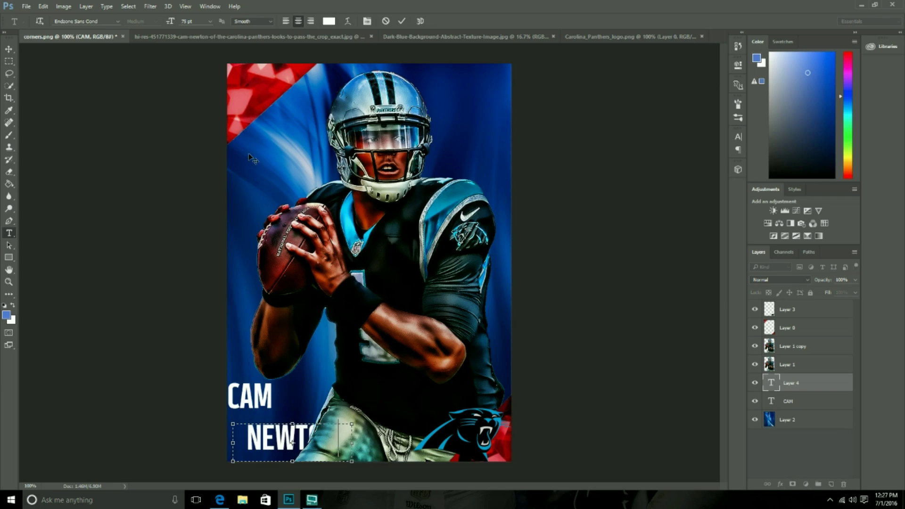
key("ctrl+Return")
Step: Move NEWTON to the poster's bottom-left edge and resize it to 100 pt
key("v")
left_click_drag(250, 158, 231, 168)
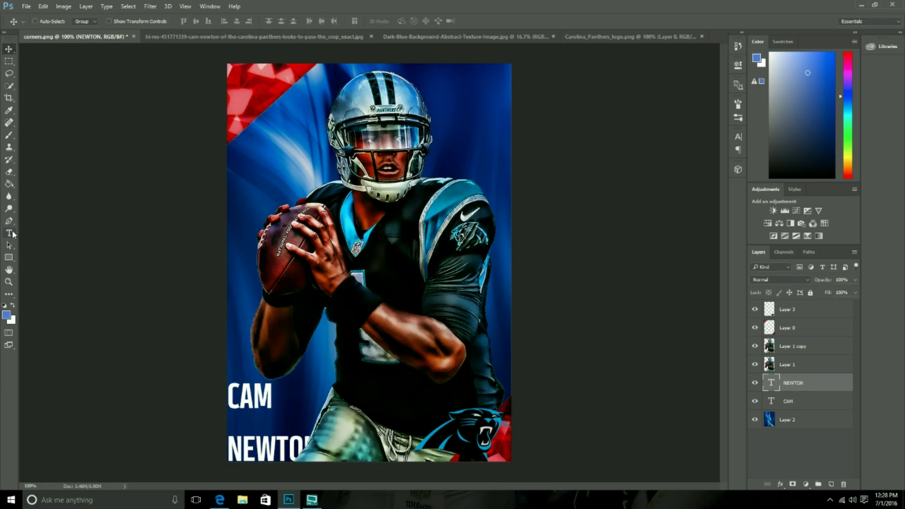
left_click(9, 233)
left_click_drag(319, 448, 191, 448)
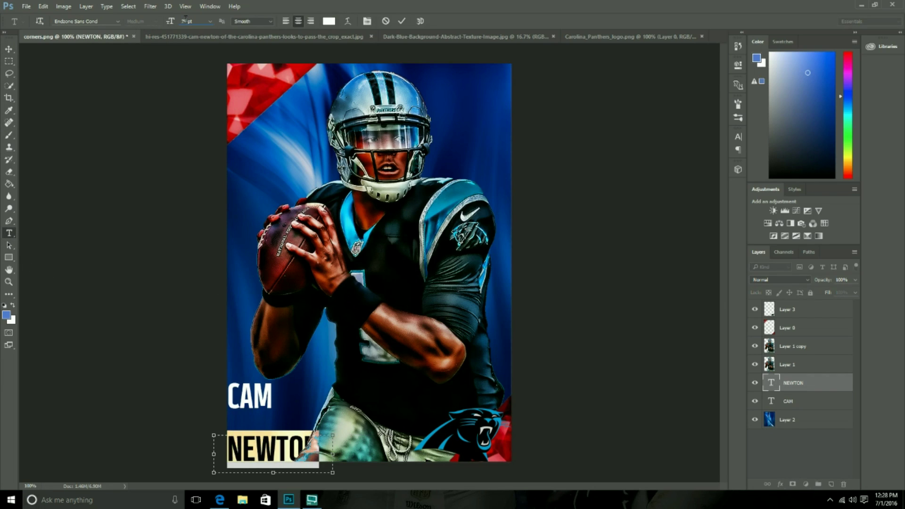
type("100")
key("Return")
left_click(402, 20)
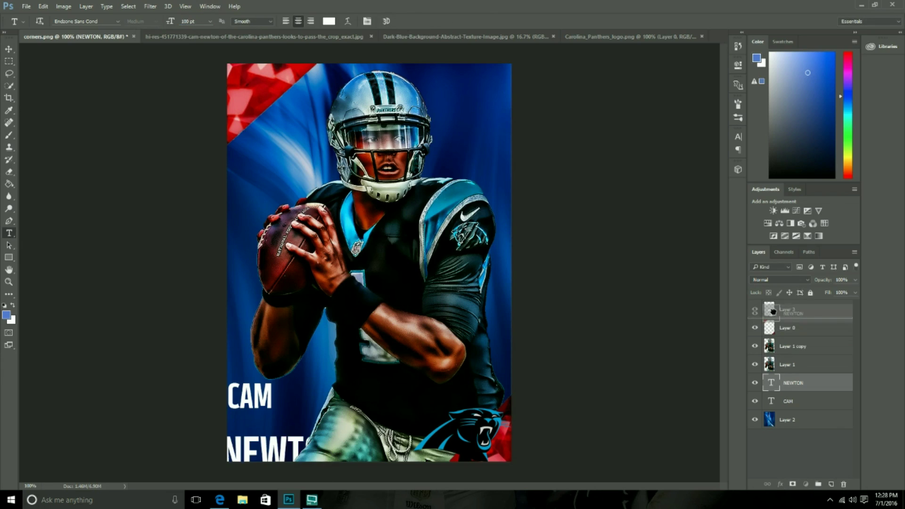
Step: Bring the NEWTON layer to the top of the stack and reposition it near the bottom-left
left_click_drag(801, 383, 801, 318)
key("v")
mouse_move(329, 257)
left_mouse_down()
mouse_move(338, 267)
mouse_move(329, 270)
left_mouse_up()
Step: Correct the spelling of the name on the canvas to NEWTON
key("t")
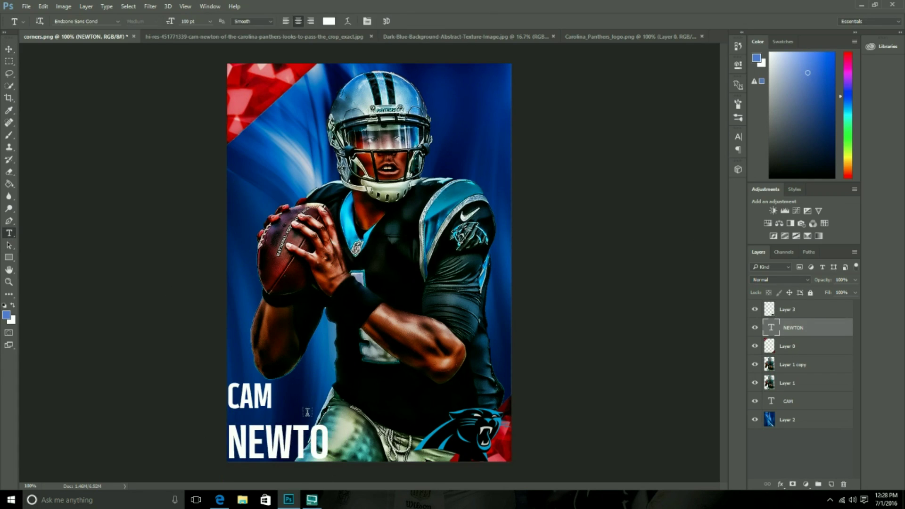
left_click(334, 440)
left_click(773, 348)
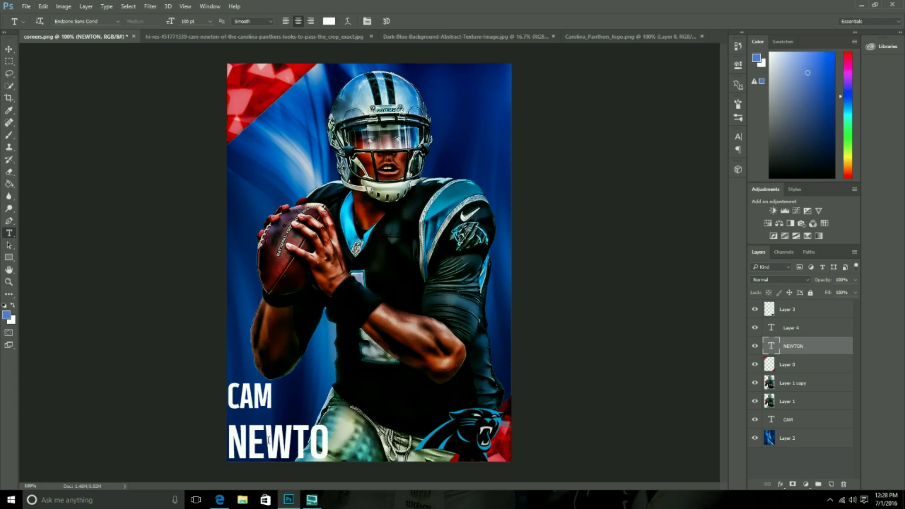
left_click(332, 441)
type("-")
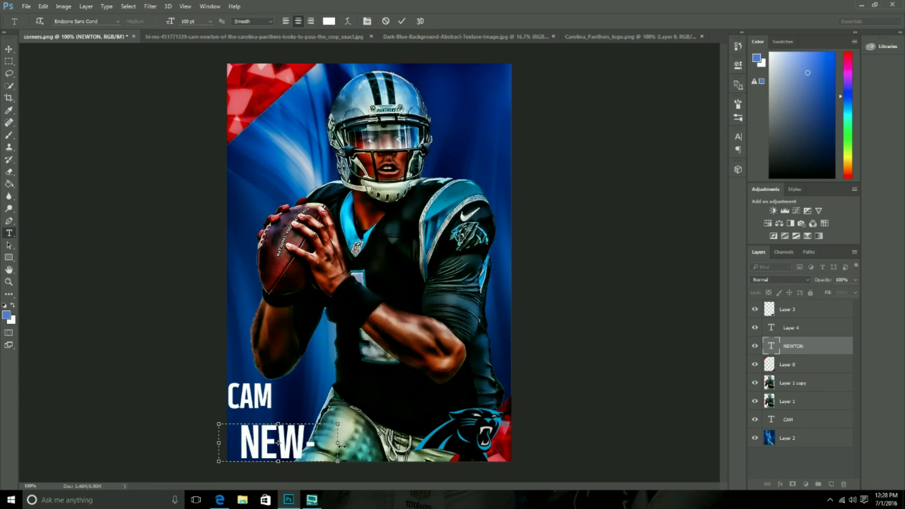
type("TONN")
key("BackSpace")
key("ctrl+Return")
Step: Nudge NEWTON left to align with CAM, raise the CAM layer to the top, and nudge CAM down closer
key("v")
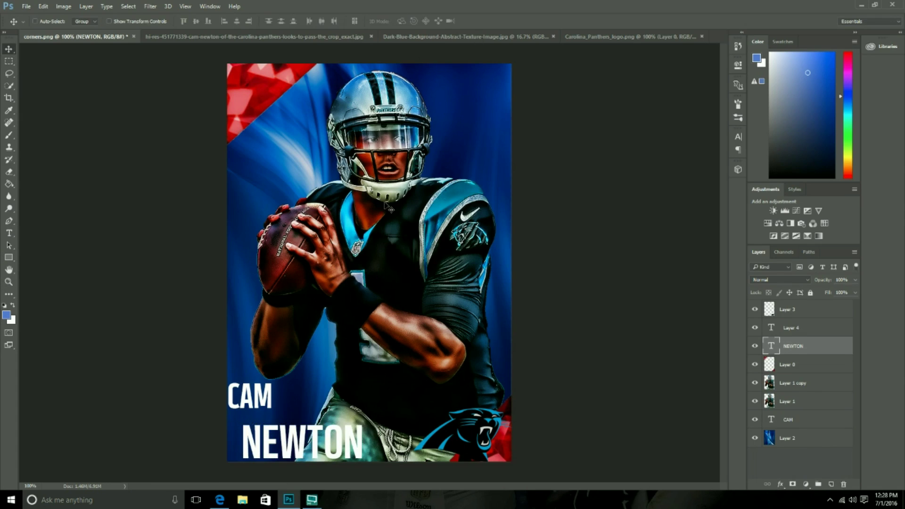
key("shift+Left")
key("shift+Left")
key("shift+Left")
left_click(788, 327)
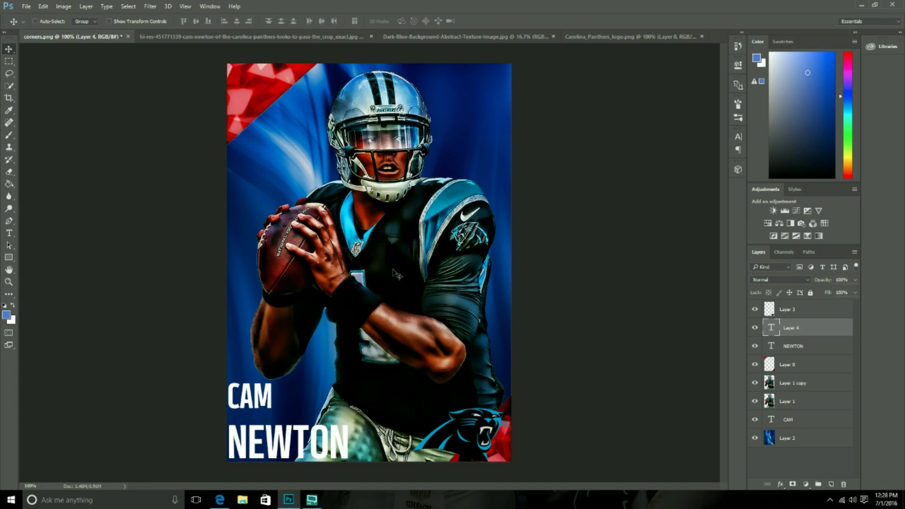
left_click_drag(788, 419, 788, 304)
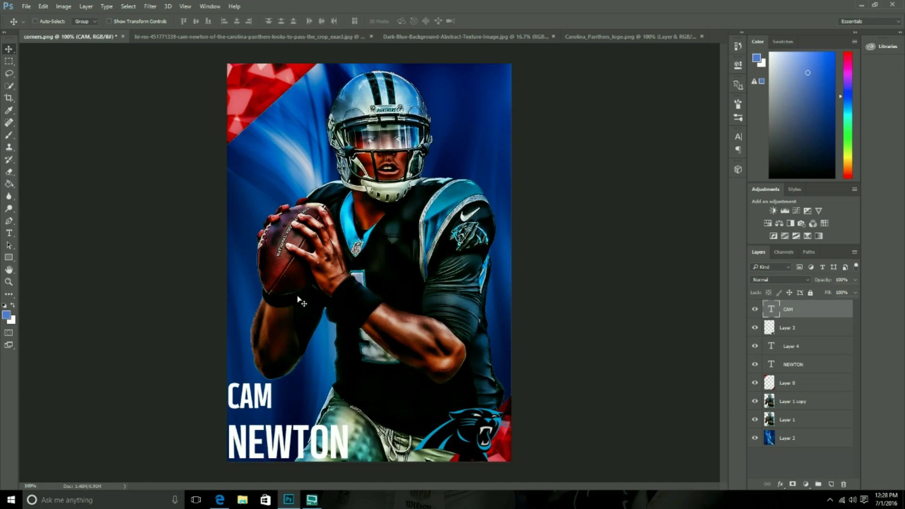
key("shift+Down")
key("shift+Down")
key("shift+Down")
left_click(9, 234)
Step: Draw a top-right text box for 99 and set its size to 75 pt
left_click_drag(454, 70, 535, 103)
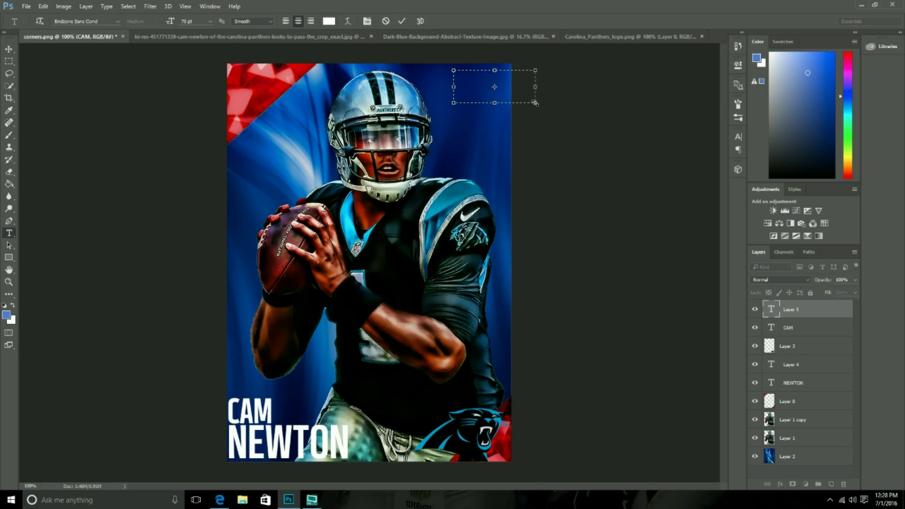
double_click(494, 87)
left_click(185, 21)
type("1")
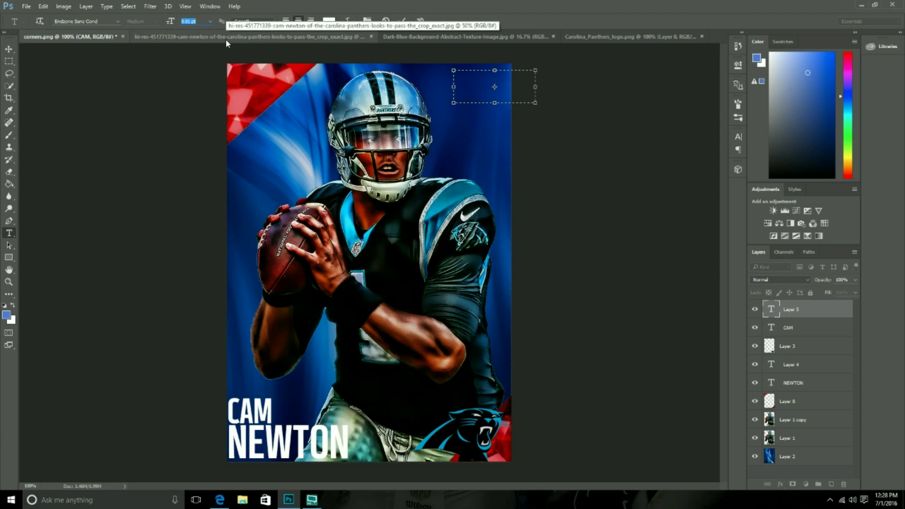
type("20")
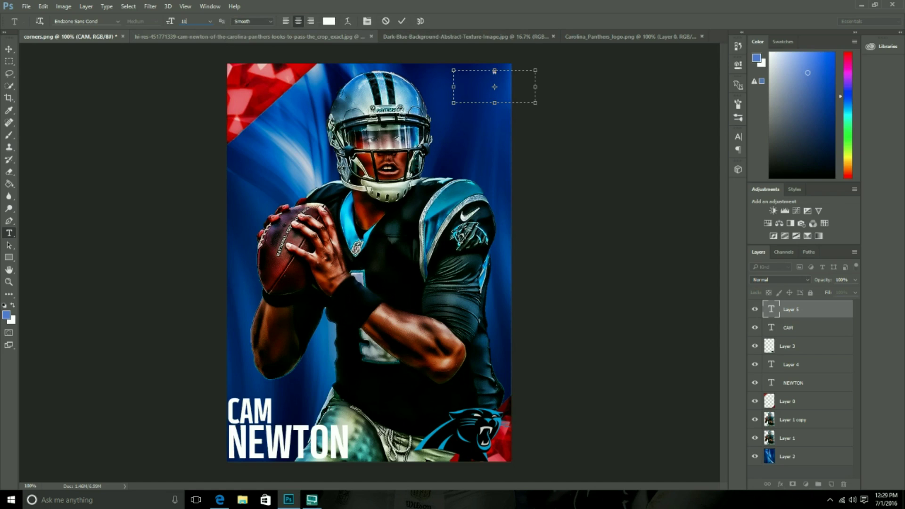
type("00")
key("Return")
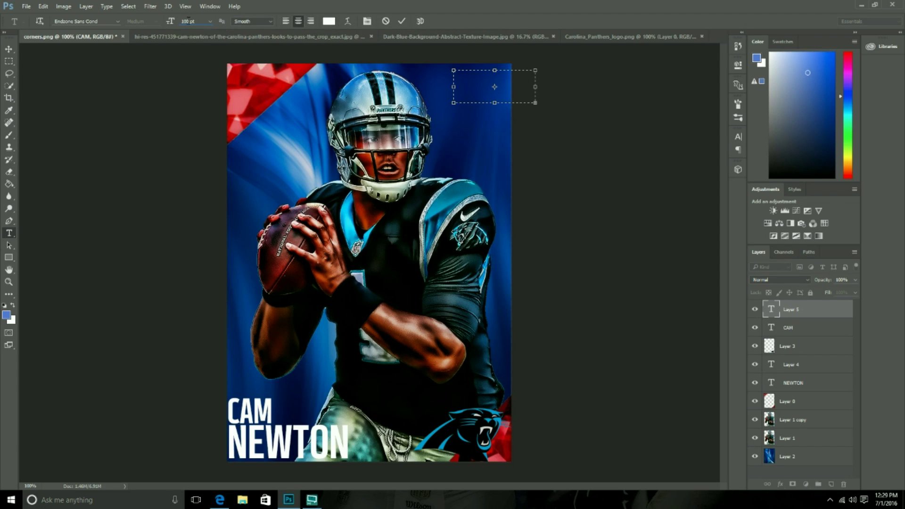
left_click(209, 21)
left_click(212, 192)
type("75")
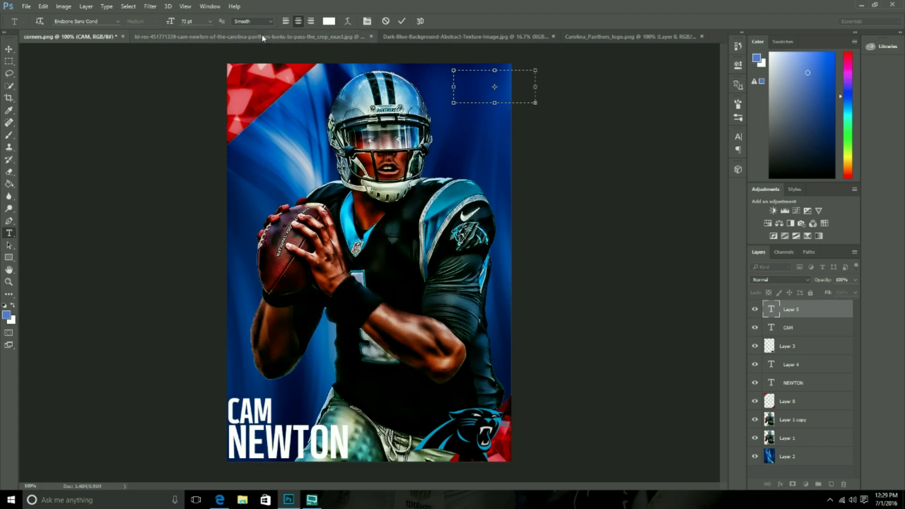
key("Return")
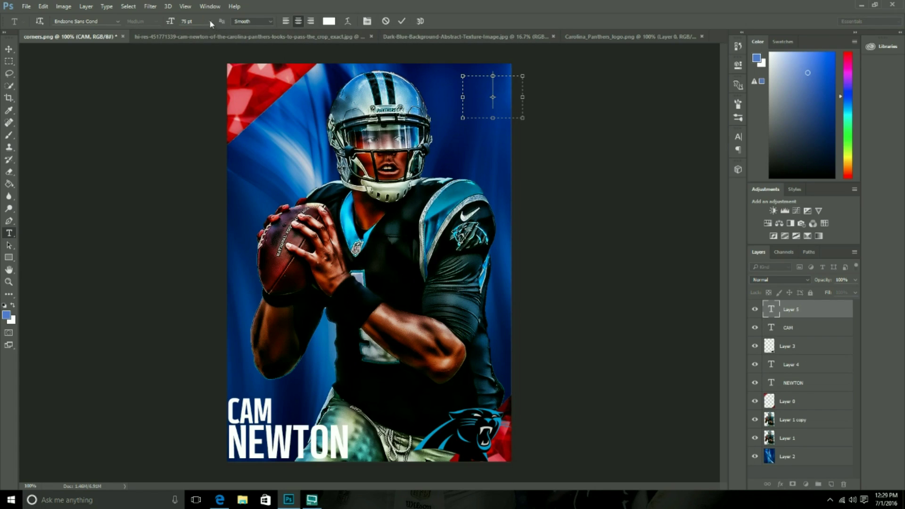
Step: Commit the 99 text and move it into the top-right corner
left_click(210, 21)
left_click(386, 98)
key("ctrl+a")
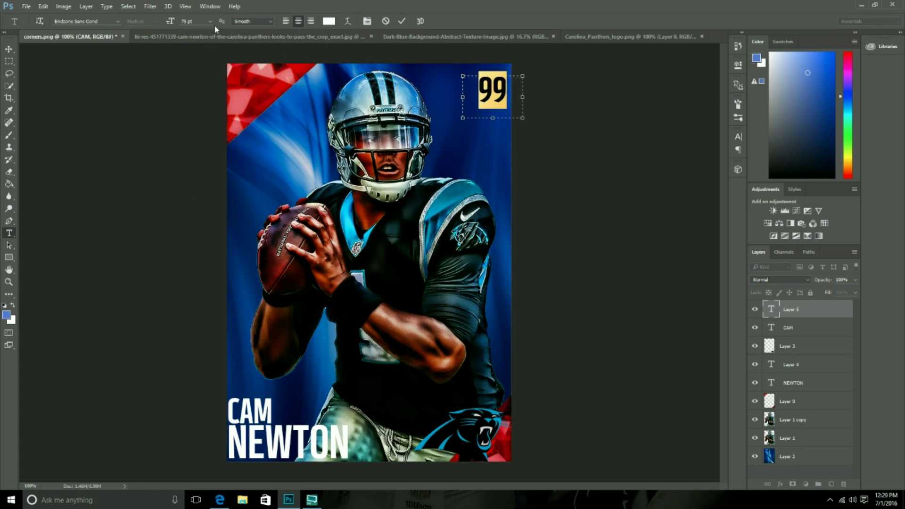
left_click(210, 21)
type("100")
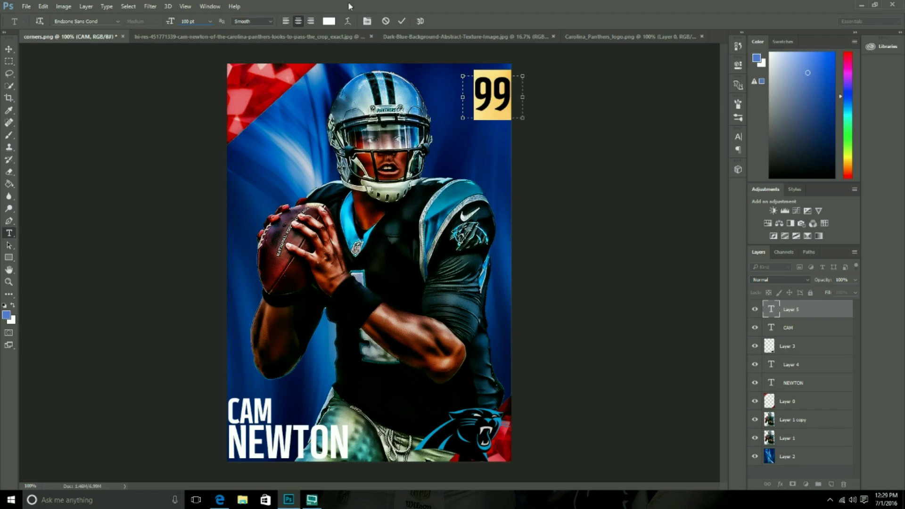
type("99")
left_click(402, 21)
key("v")
left_click_drag(491, 157, 491, 168)
Step: Add QB text just below the 99 and position it directly underneath
key("t")
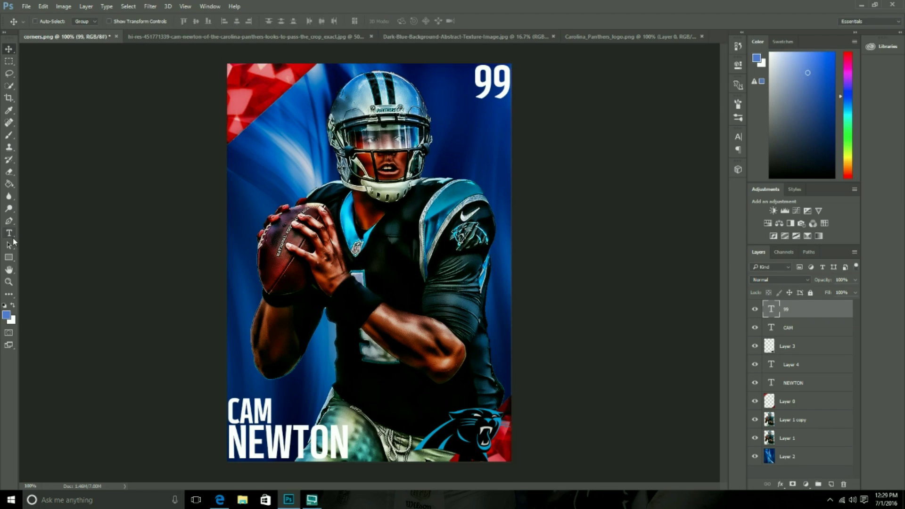
left_click(495, 140)
type("QB")
left_click(402, 20)
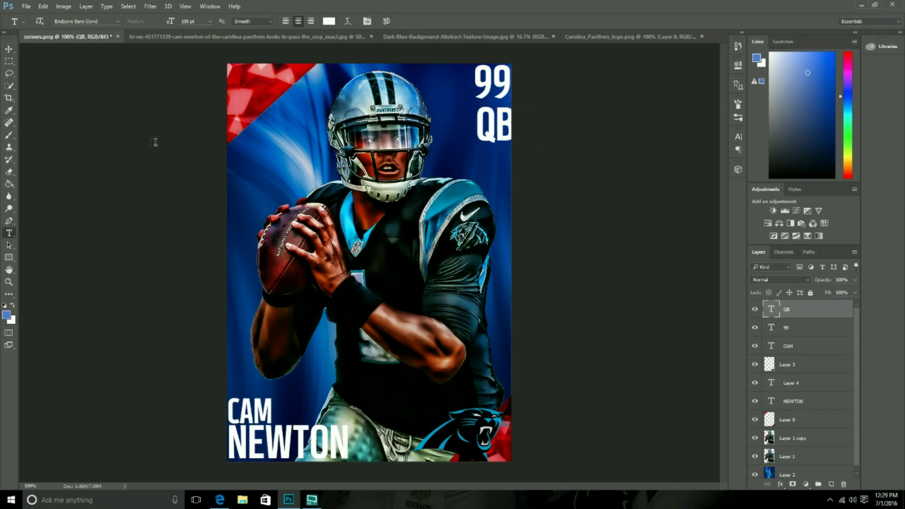
key("v")
left_click_drag(342, 220, 342, 211)
Step: Keep the QB text unchanged and shift it right to align under 99
left_click(9, 234)
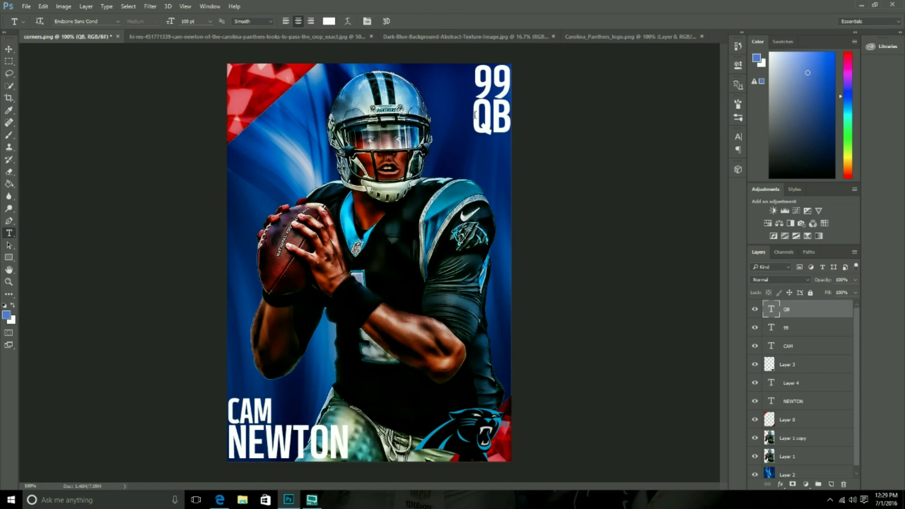
double_click(492, 117)
key("BackSpace")
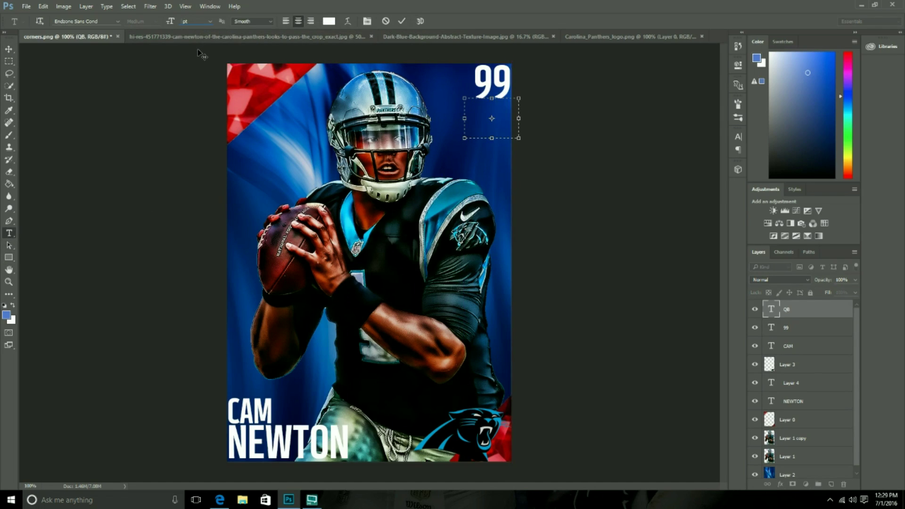
key("ctrl+z")
left_click(401, 21)
key("v")
left_click_drag(436, 134, 446, 137)
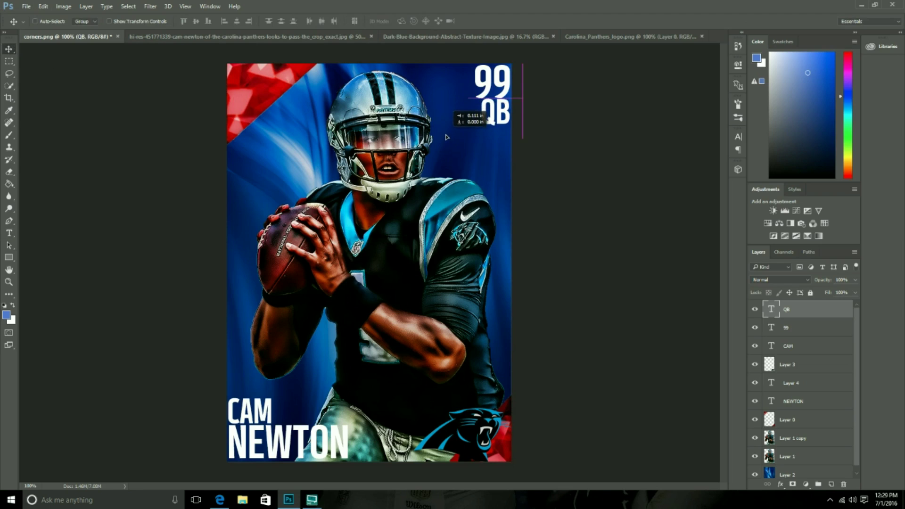
Step: Use Save As to export 'Cam Newton MUT Card' as PNG, accepting the default PNG Options
left_click(789, 421)
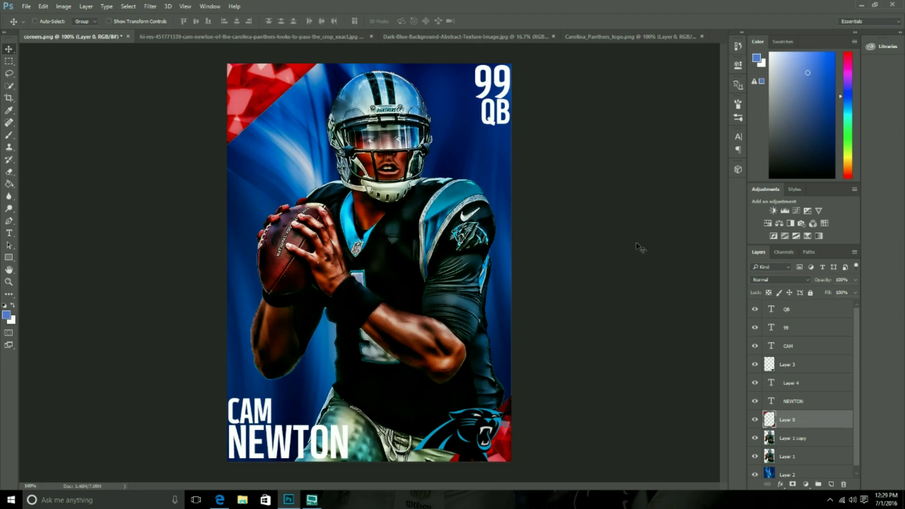
left_click(150, 6)
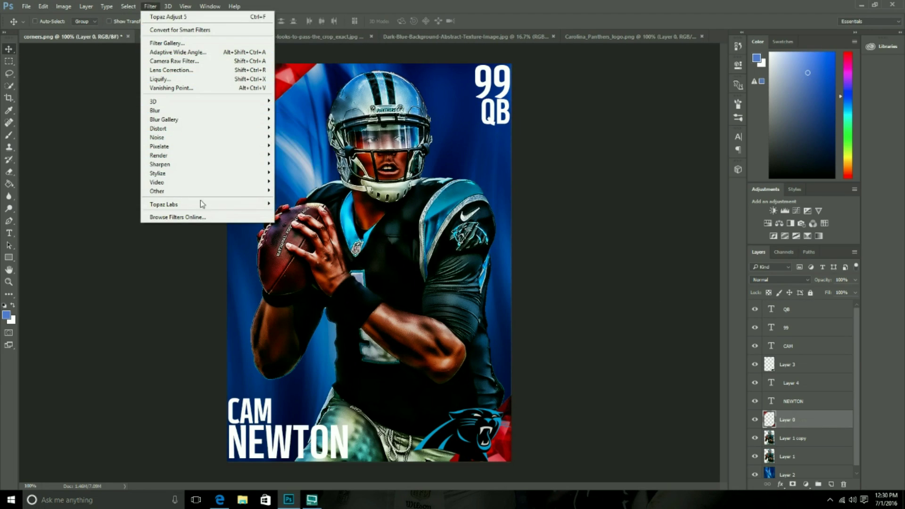
left_click(80, 228)
left_click(26, 6)
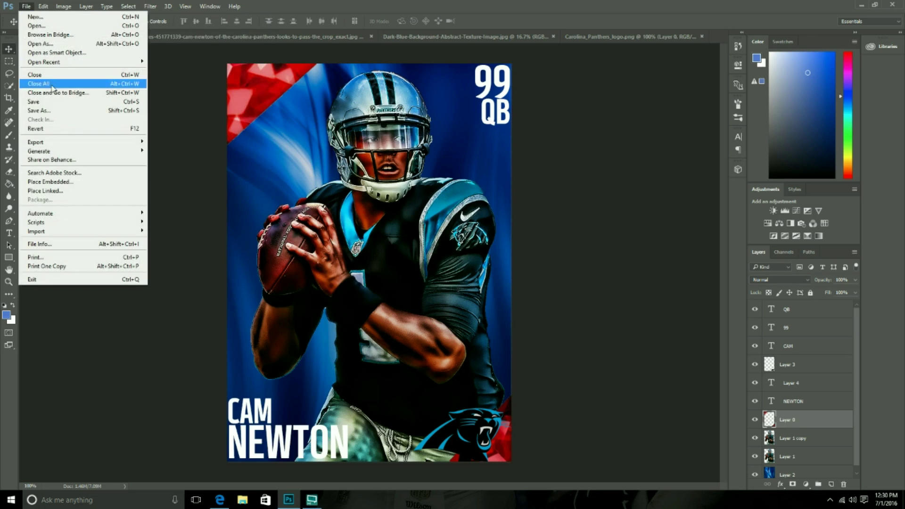
left_click(47, 119)
type("Cam Newton")
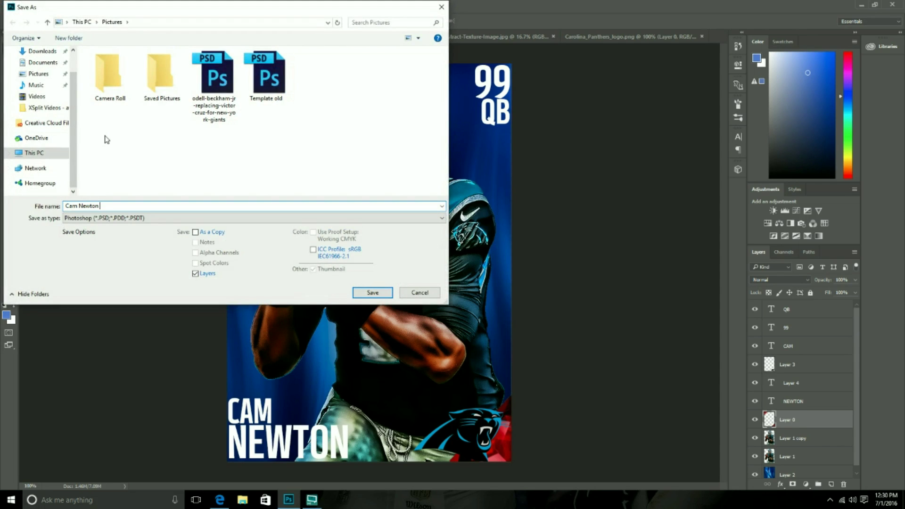
type("rd")
left_click(198, 218)
left_click(198, 347)
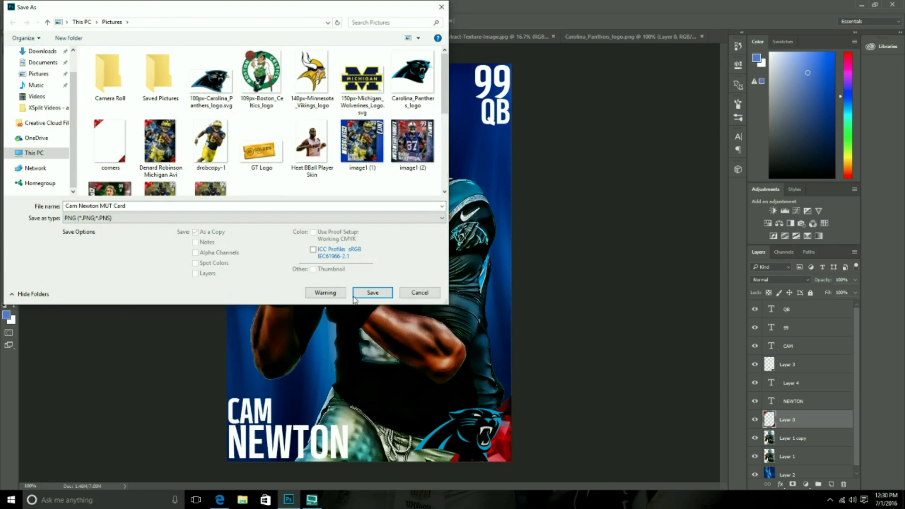
left_click(358, 295)
left_click(471, 160)
Step: Browse to Pictures in File Explorer and view Cam Newton MUT Card in Photos
left_click(12, 500)
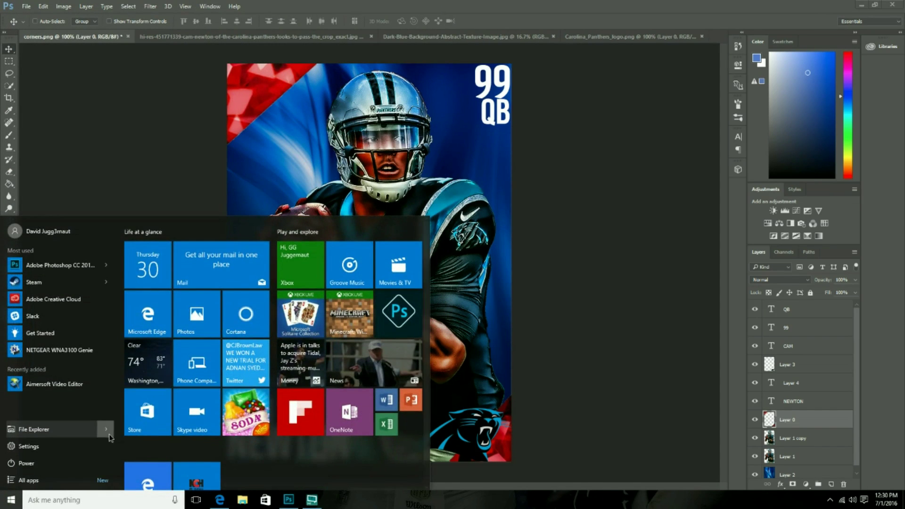
right_click(52, 447)
left_click(141, 356)
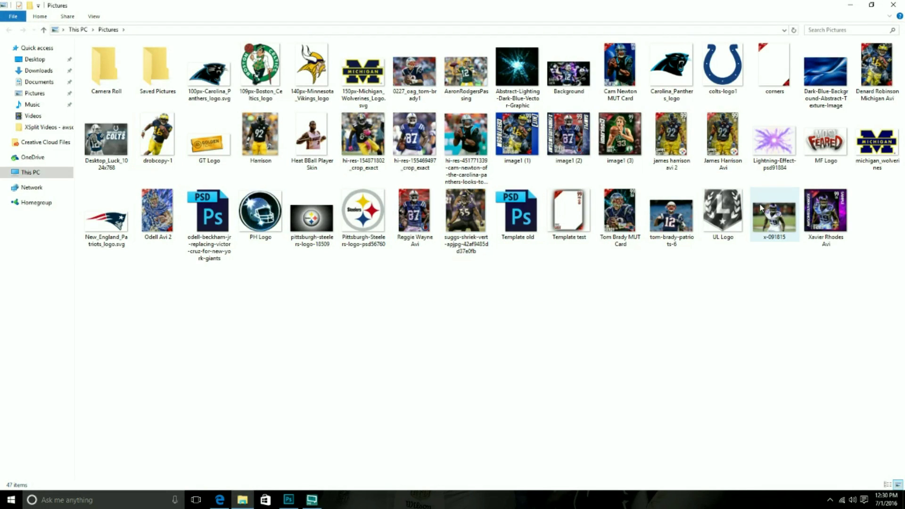
double_click(620, 71)
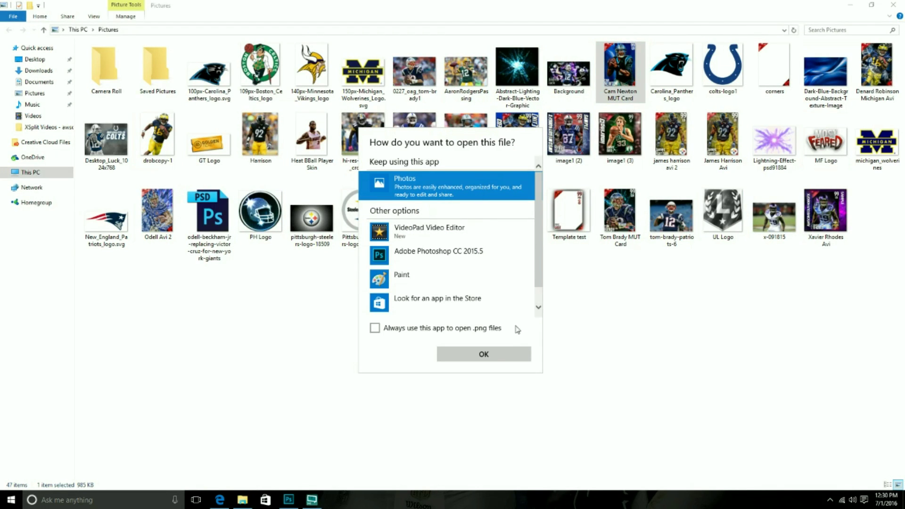
double_click(463, 191)
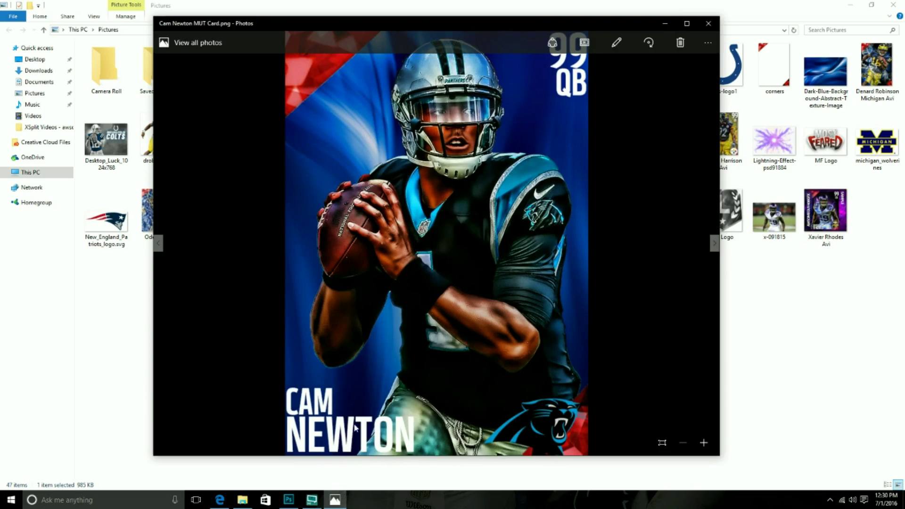